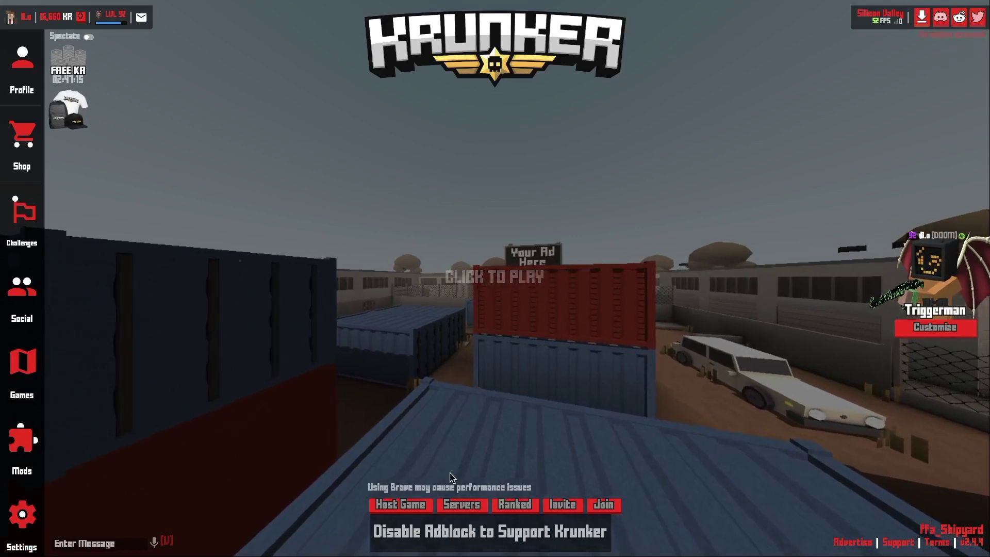
click(168, 540)
key(w)
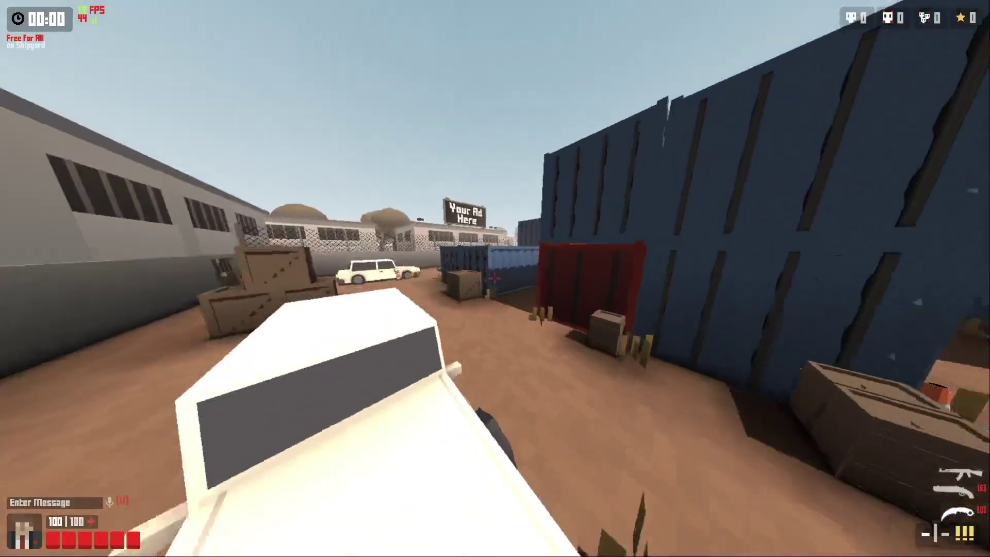
key(space)
key(w)
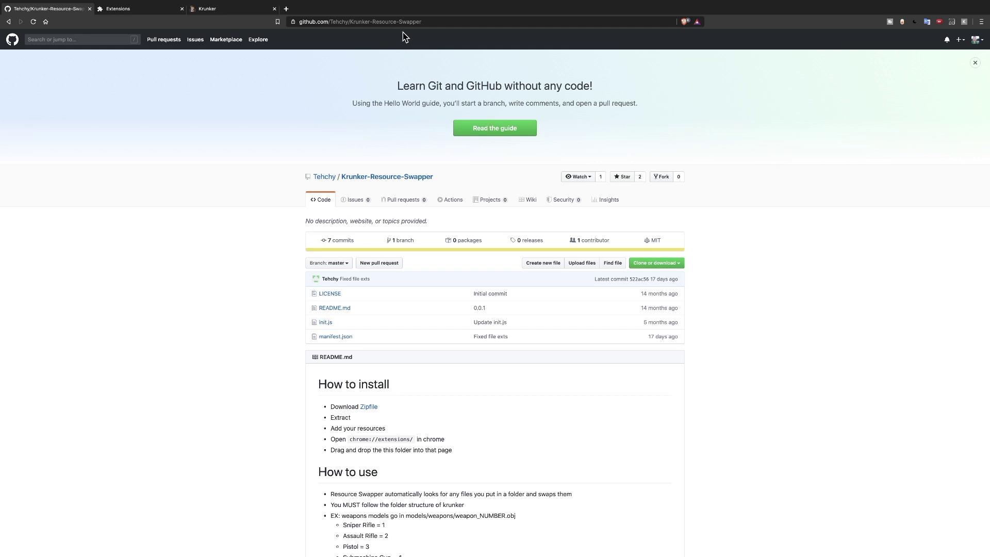
- Download the Krunker Resource Swapper archive through the Zipfile link in the repository's install instructions and save it as a zip
scroll(612, 320, down, 2)
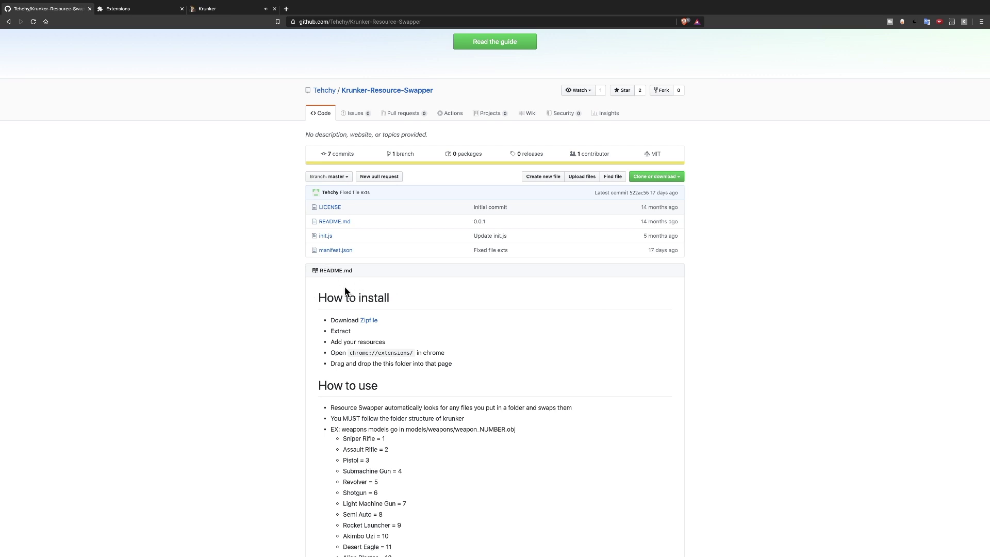
click(372, 320)
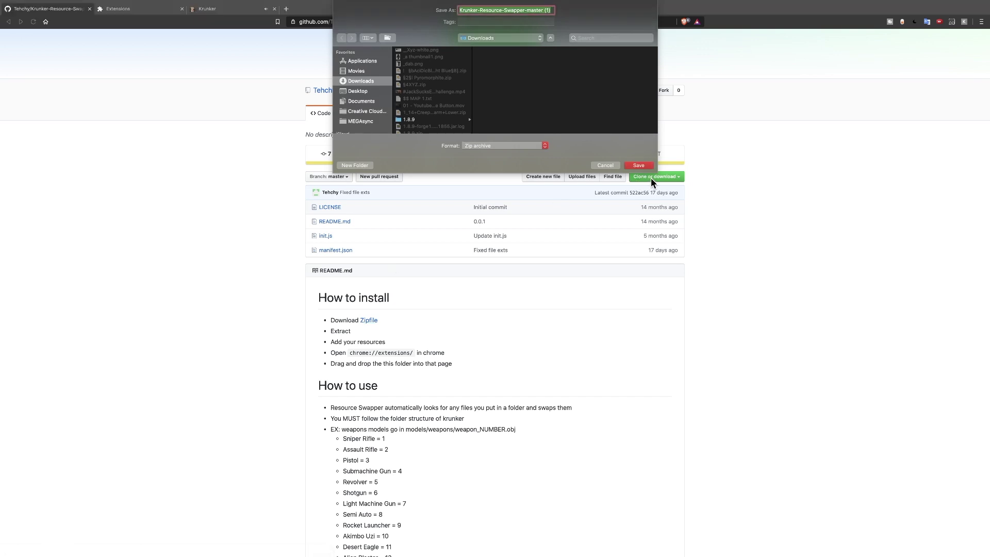
click(639, 165)
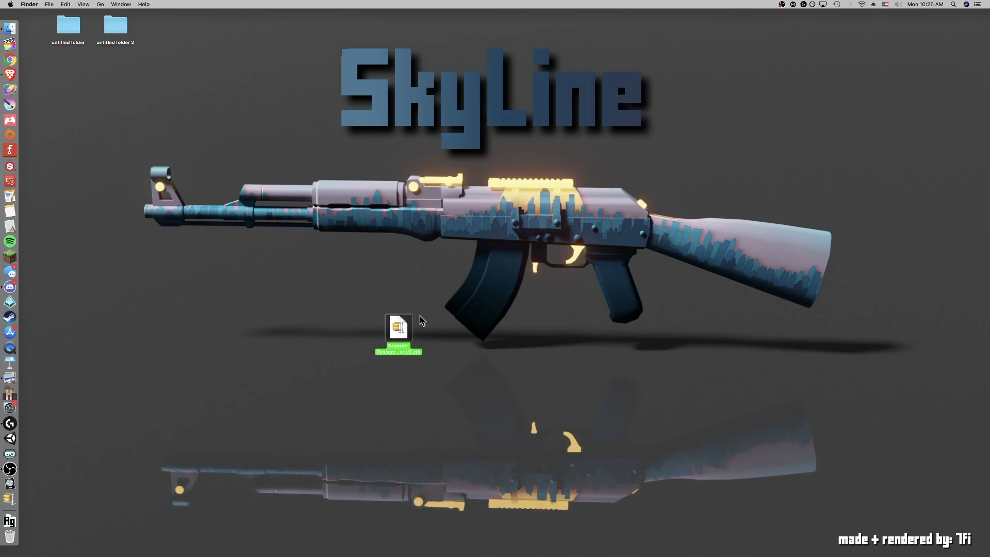
- Extract the downloaded Krunker-Resource-Swapper-master (1).zip on the desktop with Dr. Unarchiver
right_click(393, 332)
mouse_move(539, 342)
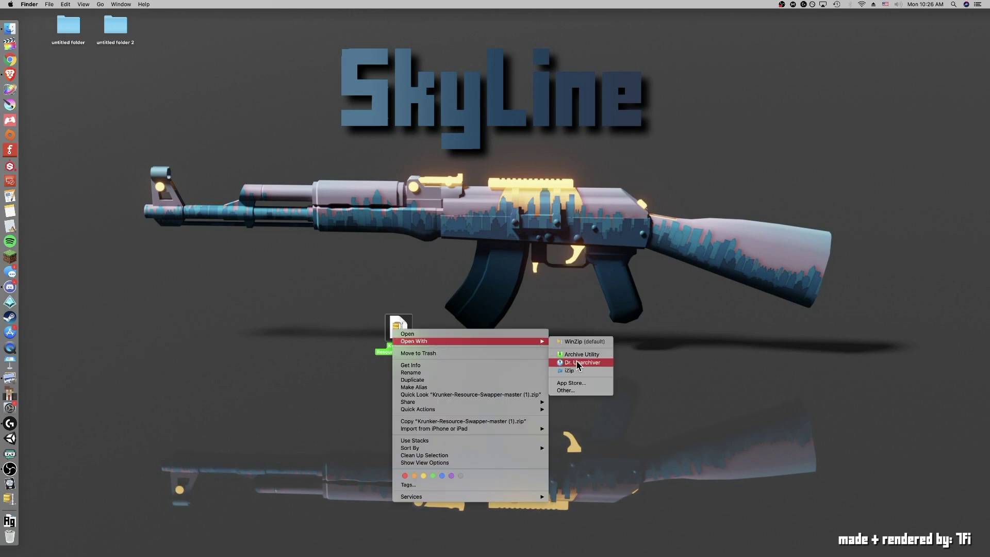
click(578, 363)
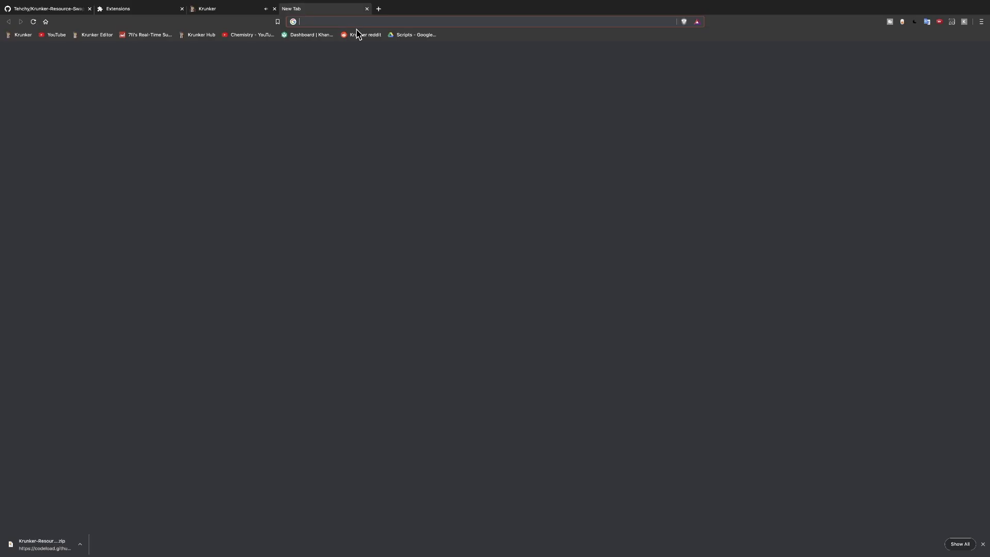
text(http://assets.krunker.io/mod.zip?t=3-31-20)
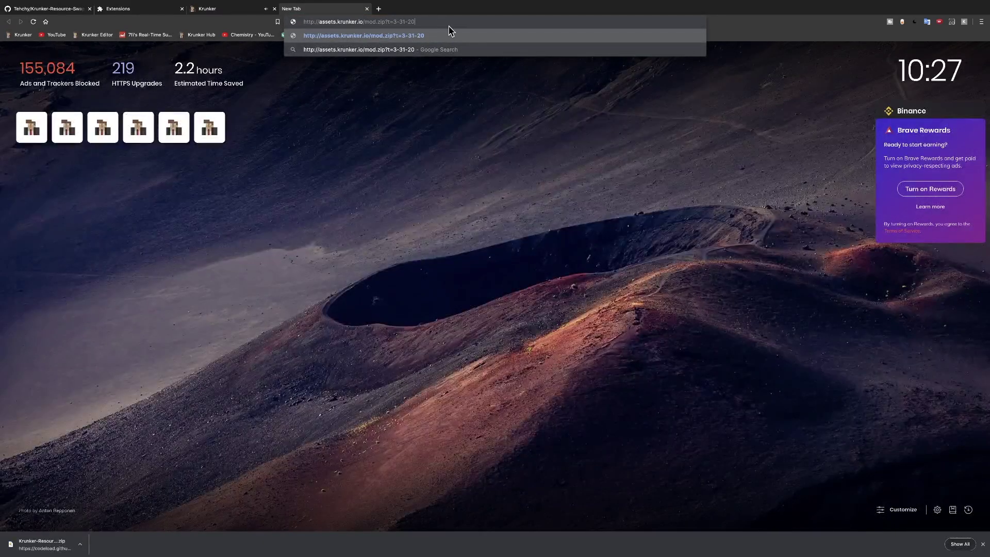
key(Return)
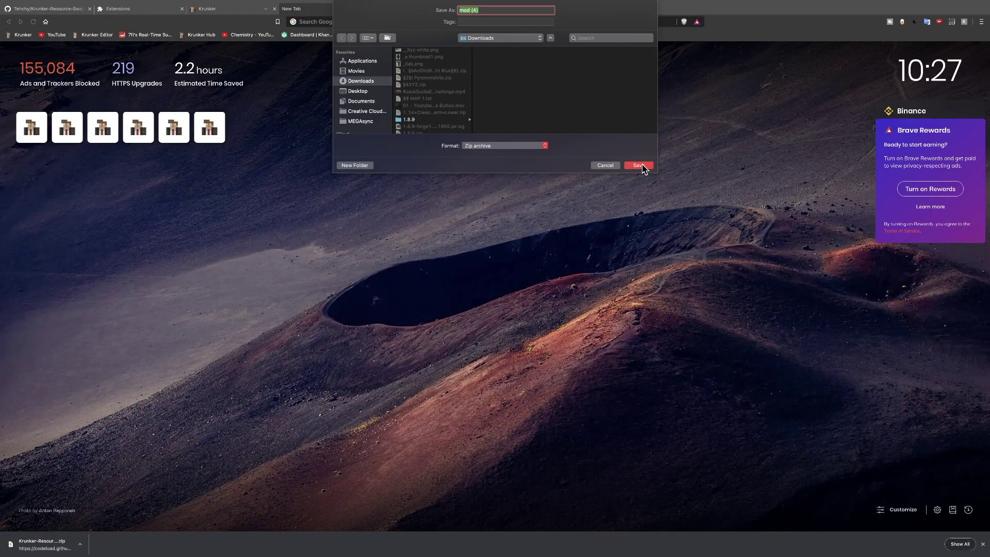
click(639, 165)
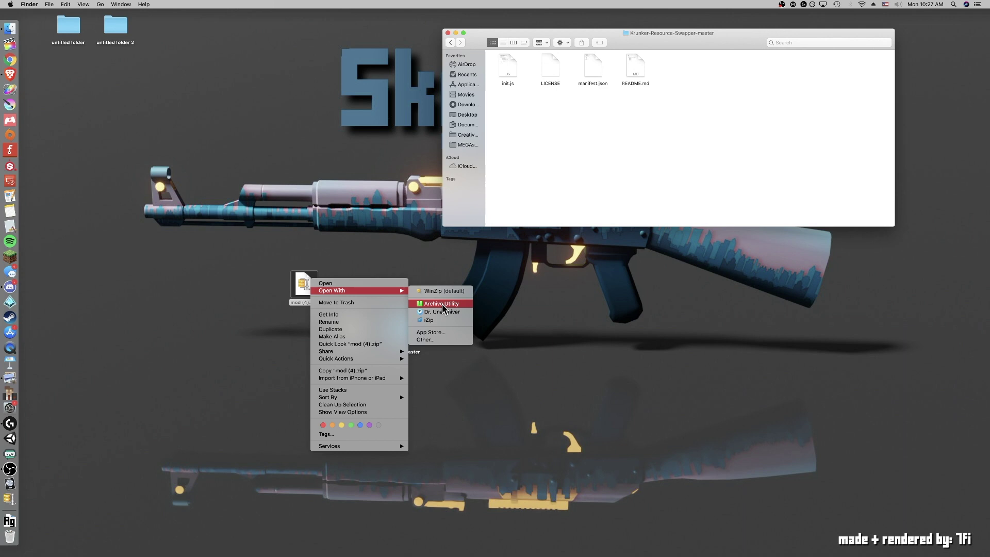
- Extract mod (4).zip with Archive Utility and place the mod (4) folder just above the Krunker-Resource-Swapper-master folder on the desktop
click(442, 304)
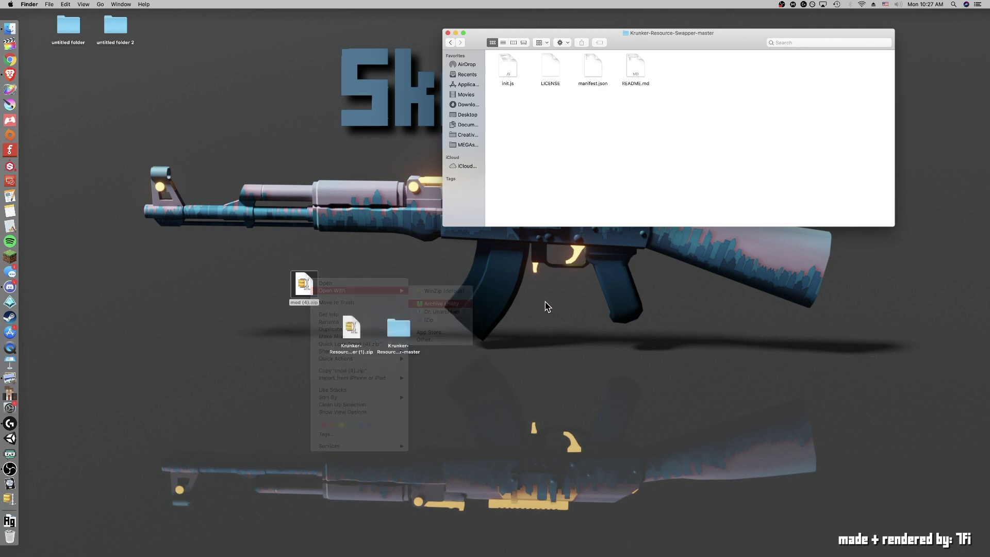
click(292, 291)
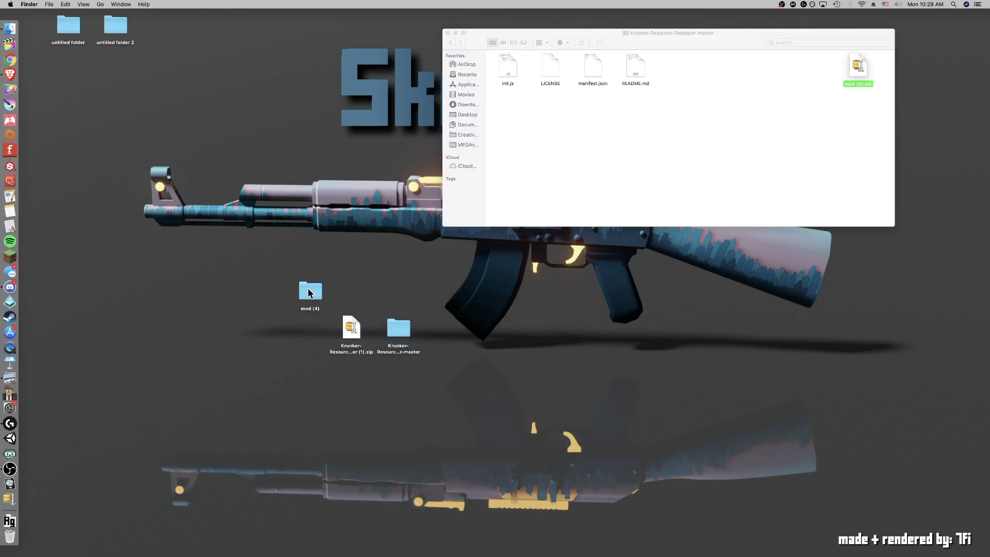
drag(312, 291, 401, 284)
- Move the models, sound and textures folders from the mod (4) folder into the Krunker-Resource-Swapper-master folder
double_click(405, 289)
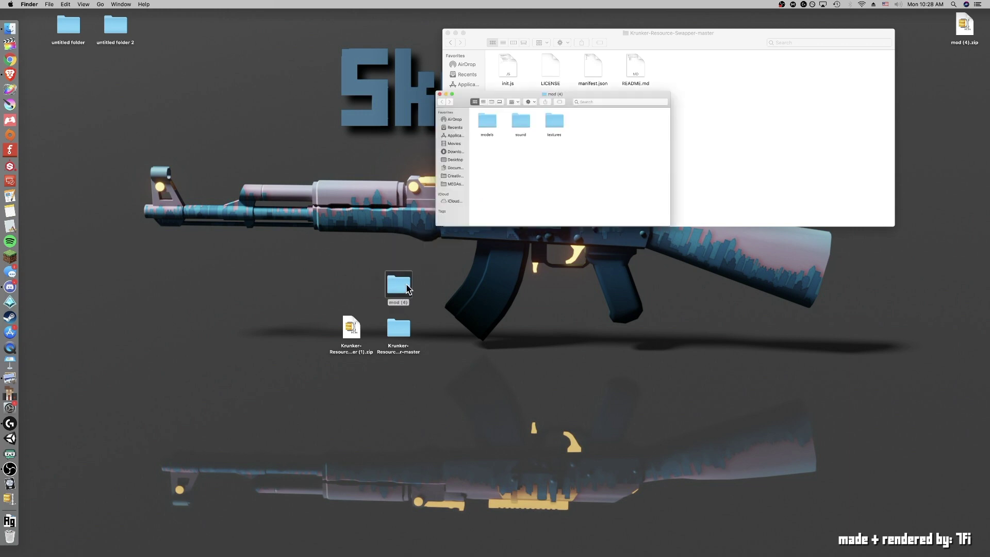
drag(623, 133, 538, 170)
drag(506, 209, 510, 107)
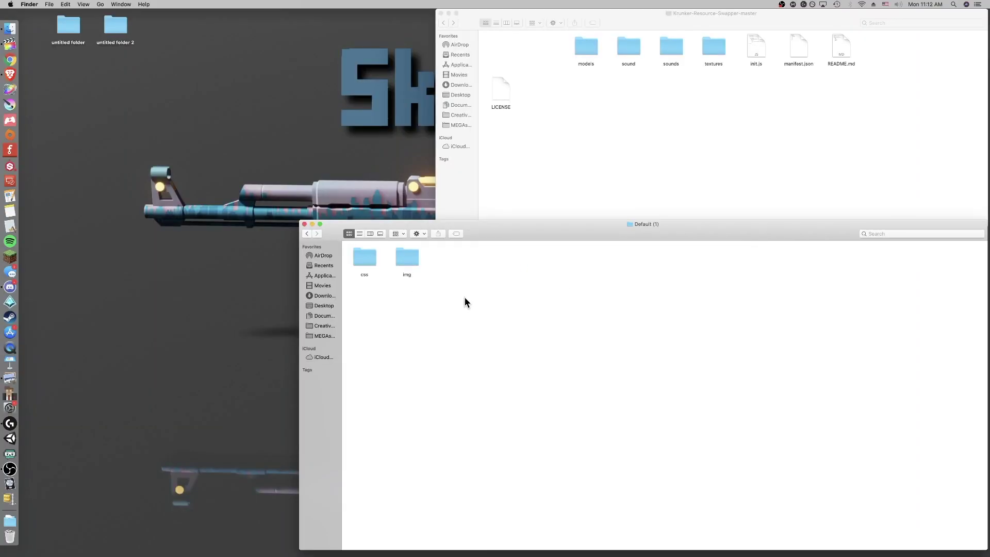
- Move the css and img folders from the Default (1) folder into the Krunker-Resource-Swapper-master folder
drag(465, 298, 550, 50)
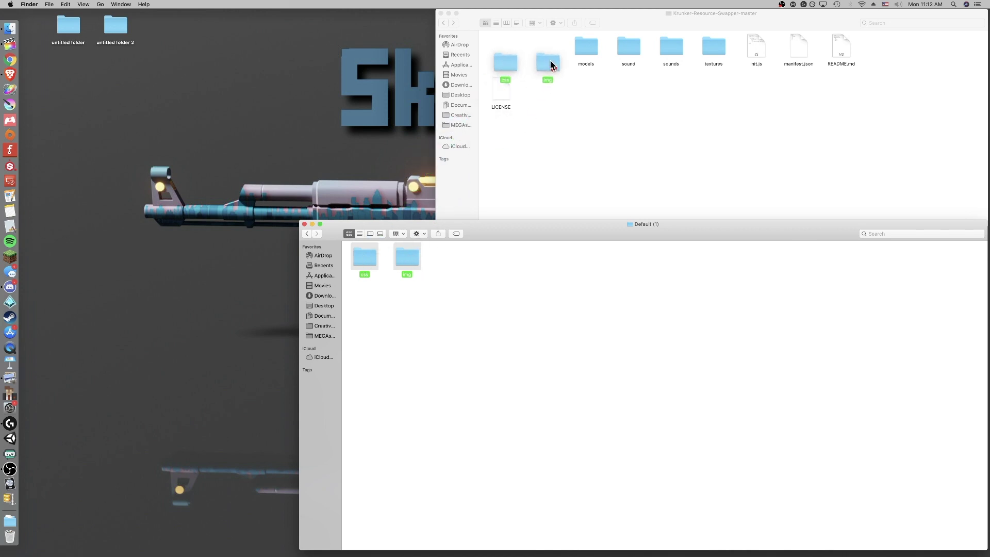
click(614, 110)
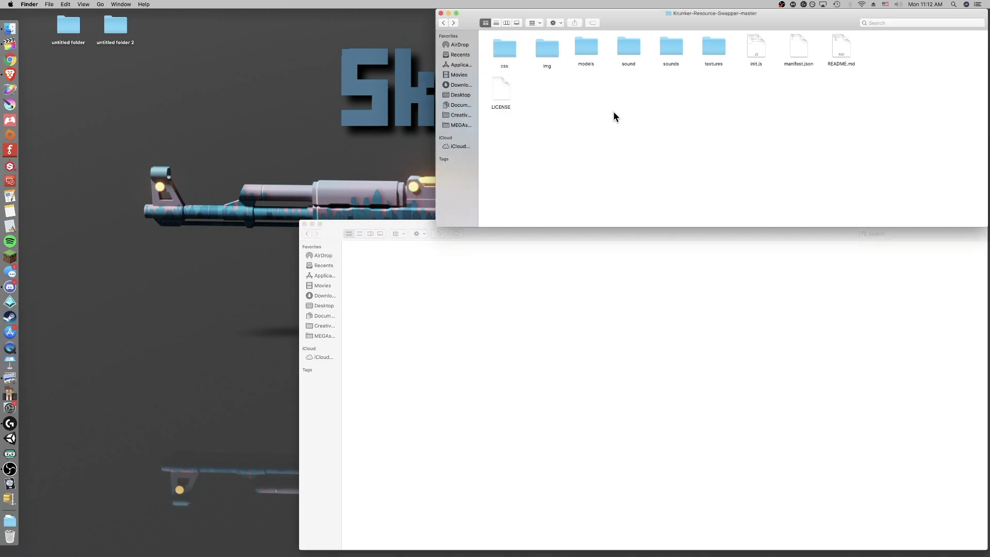
drag(487, 32, 921, 137)
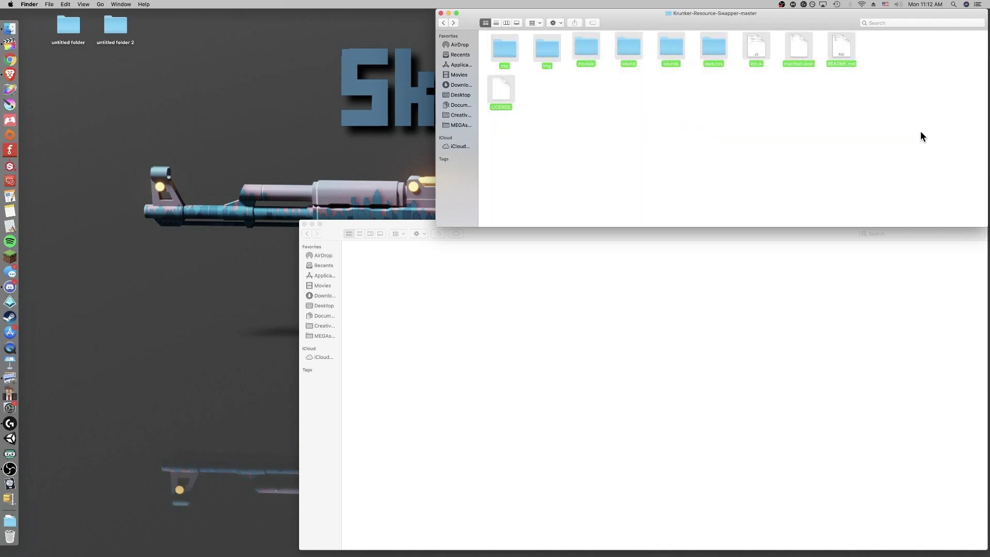
click(849, 144)
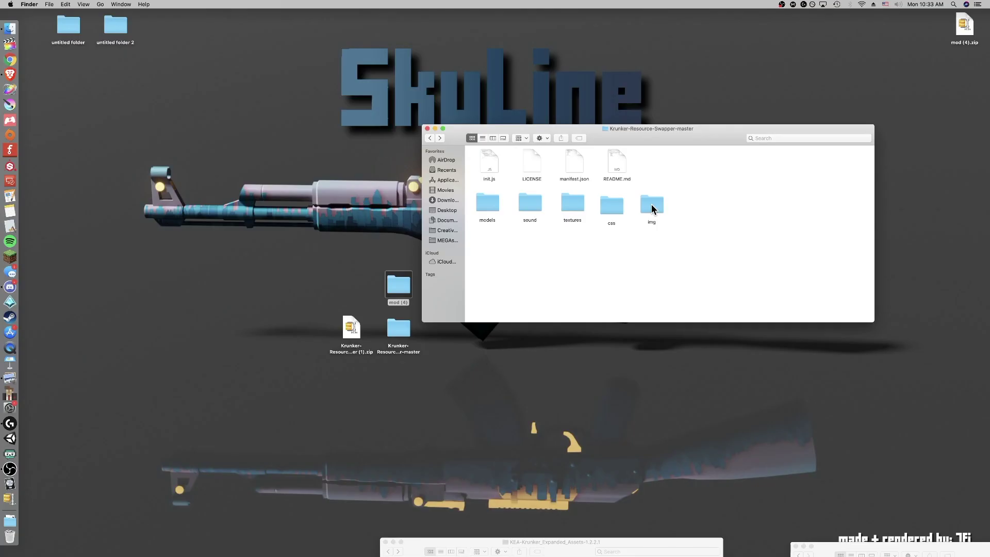
- Examine the replaceable menu images in the swapper's img folder and the icon files in its Social Icons subfolder
double_click(651, 204)
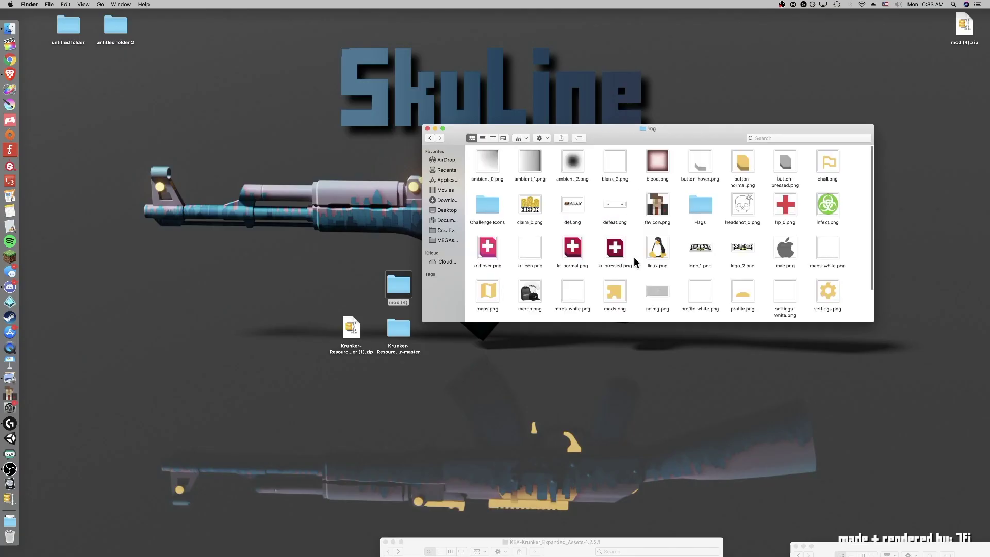
scroll(640, 249, down, 2)
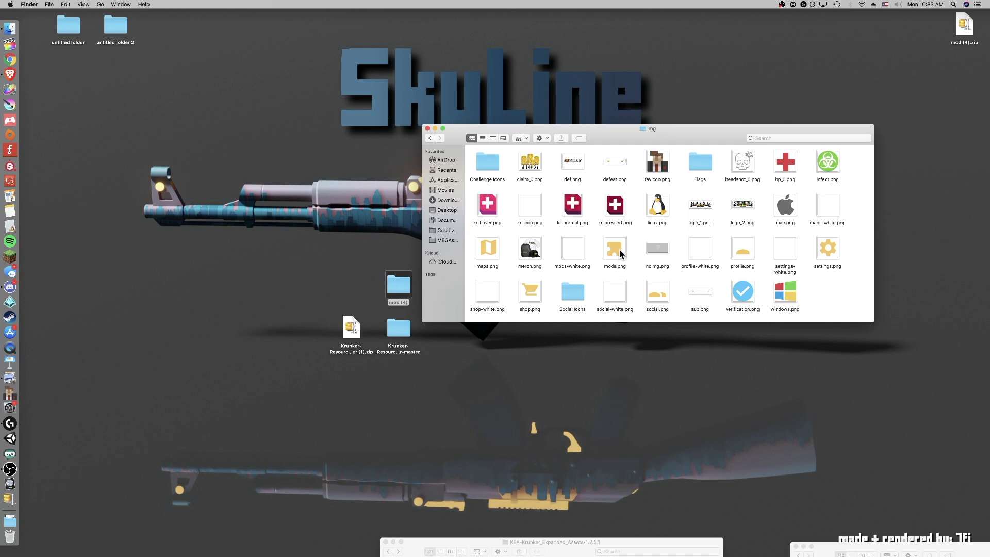
right_click(621, 254)
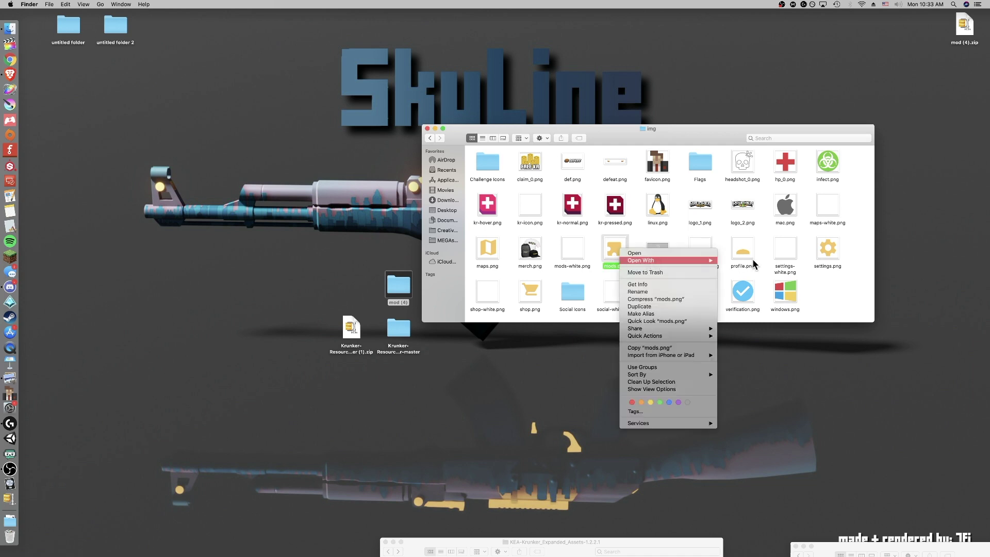
click(625, 251)
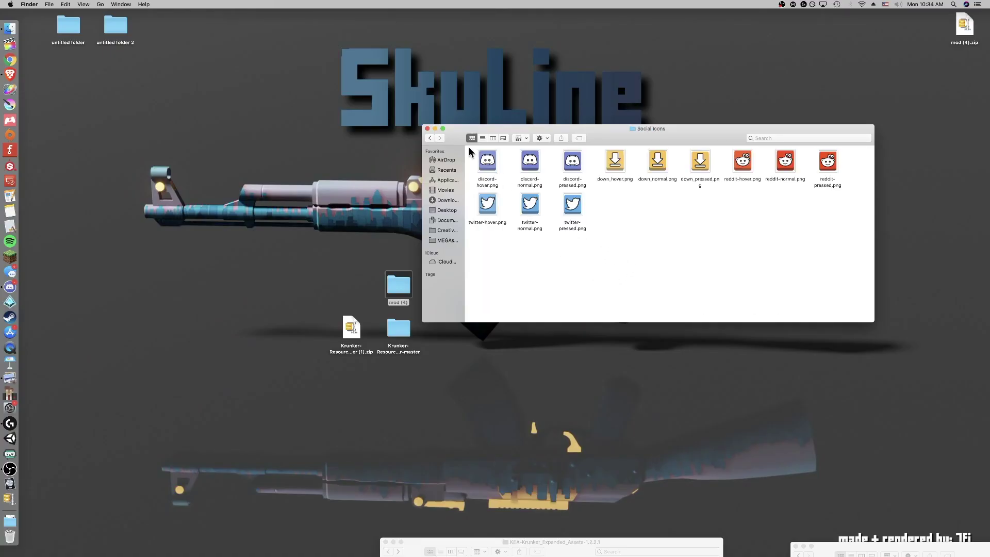
drag(468, 147, 847, 231)
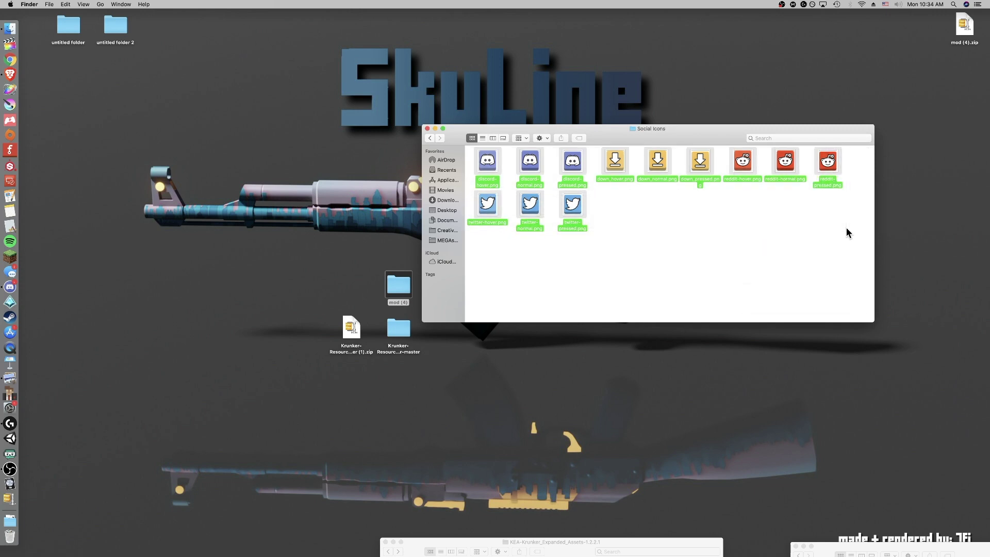
click(846, 230)
click(430, 139)
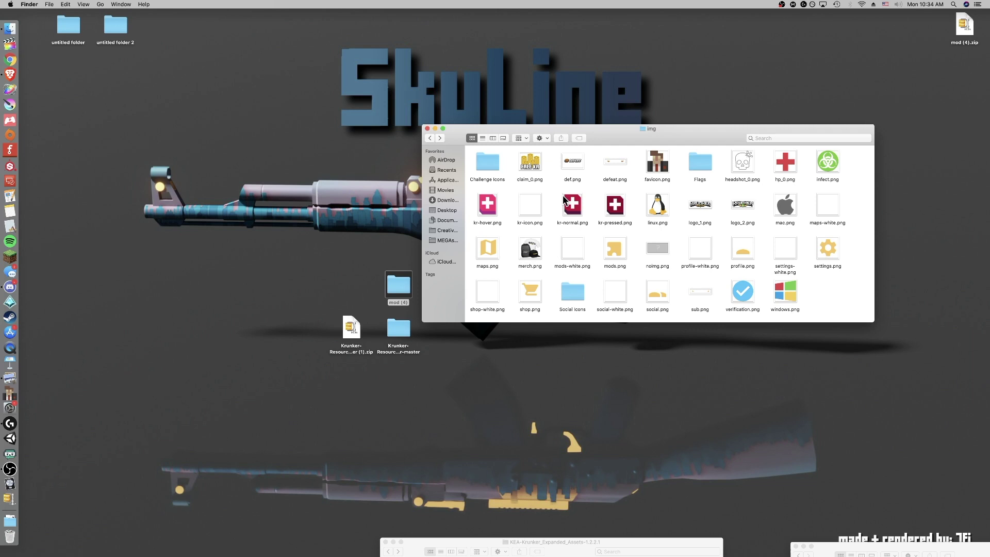
scroll(565, 183, up, 3)
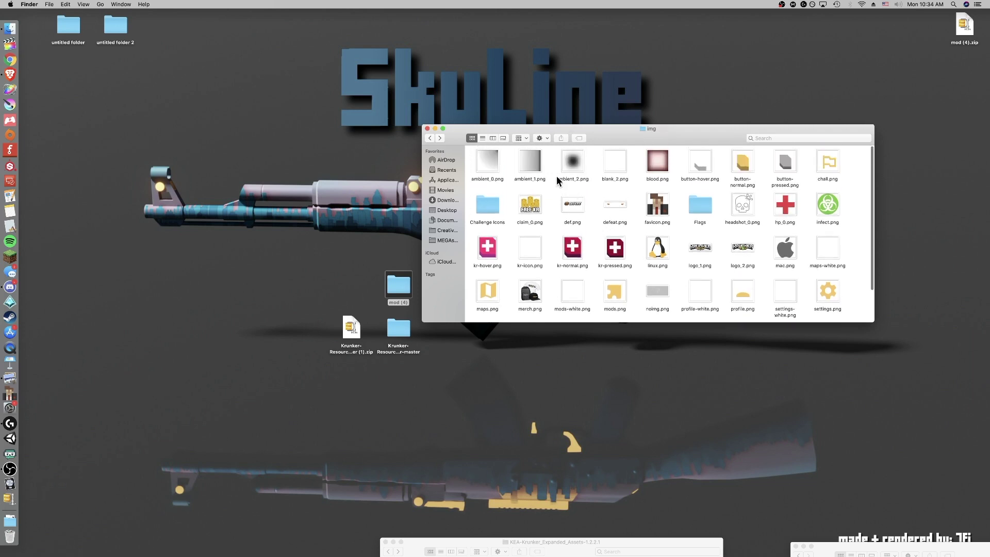
scroll(667, 221, down, 3)
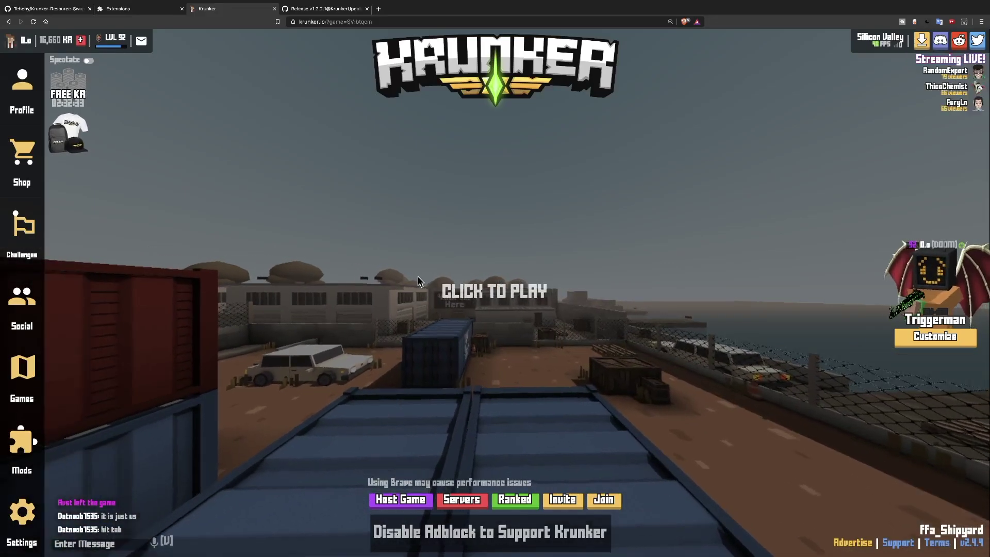
- Enable the Private option in Krunker's host game setup and leave the setup without starting a server
click(400, 499)
scroll(516, 265, up, 10)
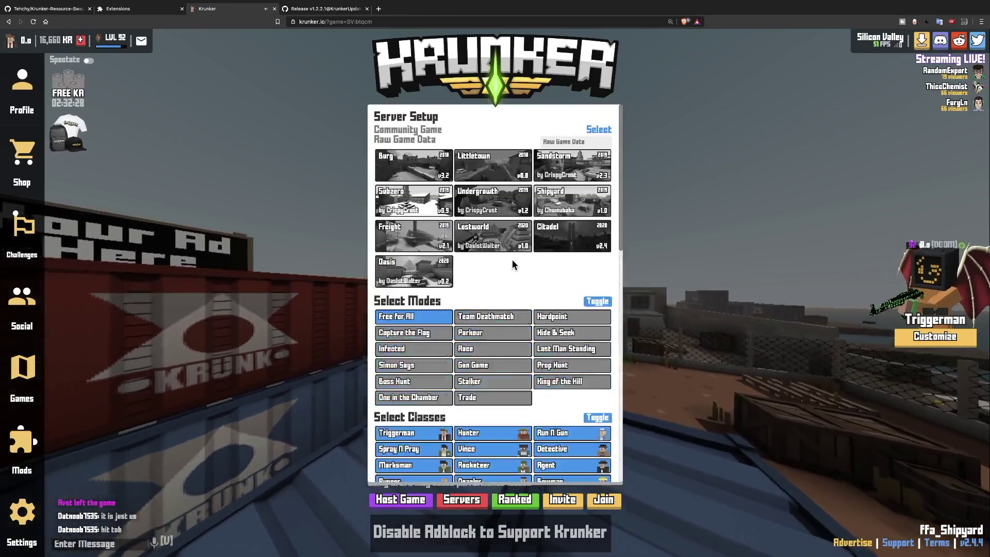
scroll(495, 361, down, 3)
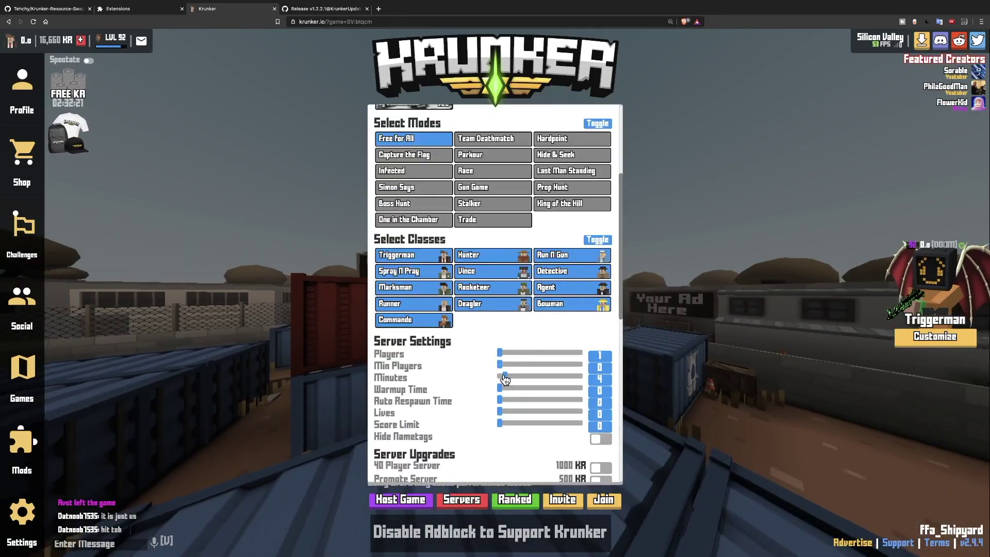
scroll(465, 377, down, 8)
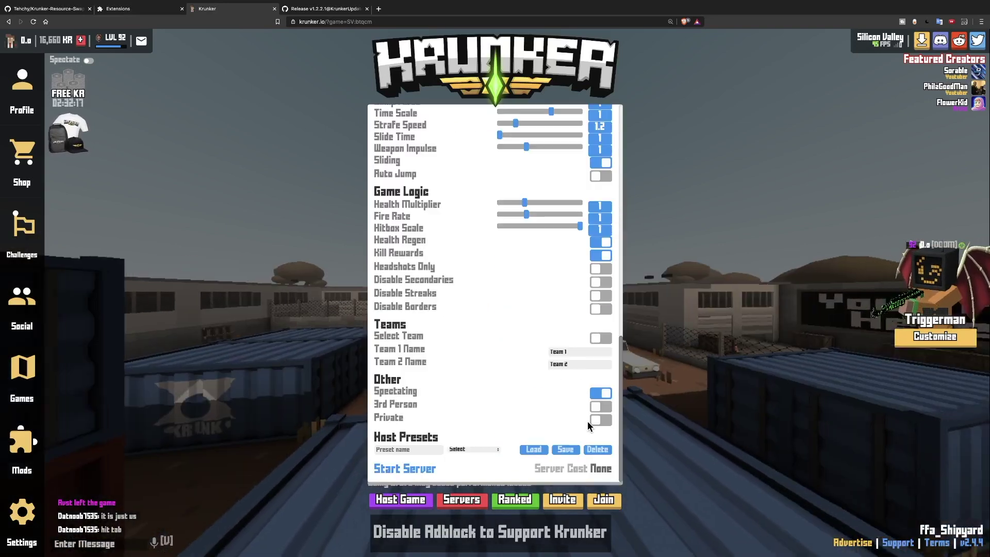
click(597, 420)
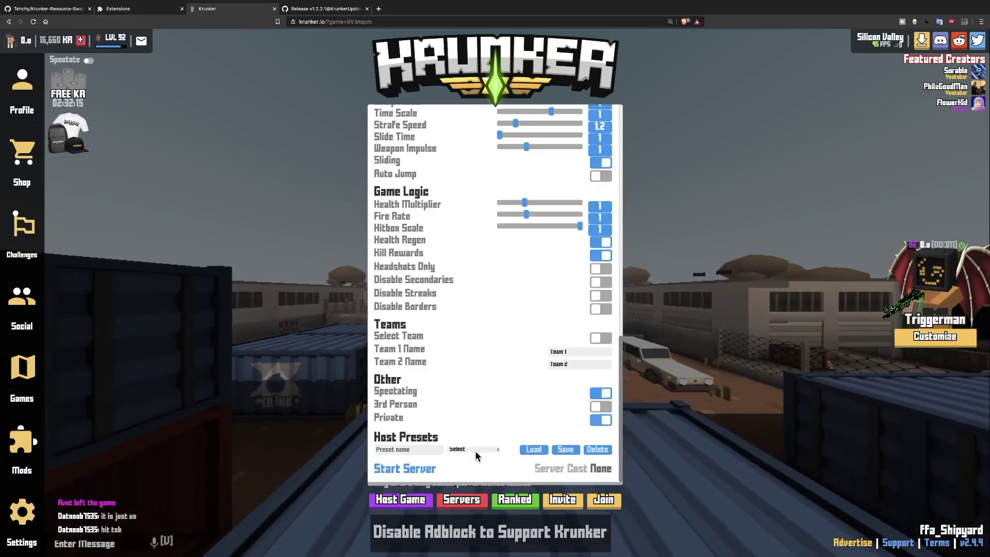
click(621, 420)
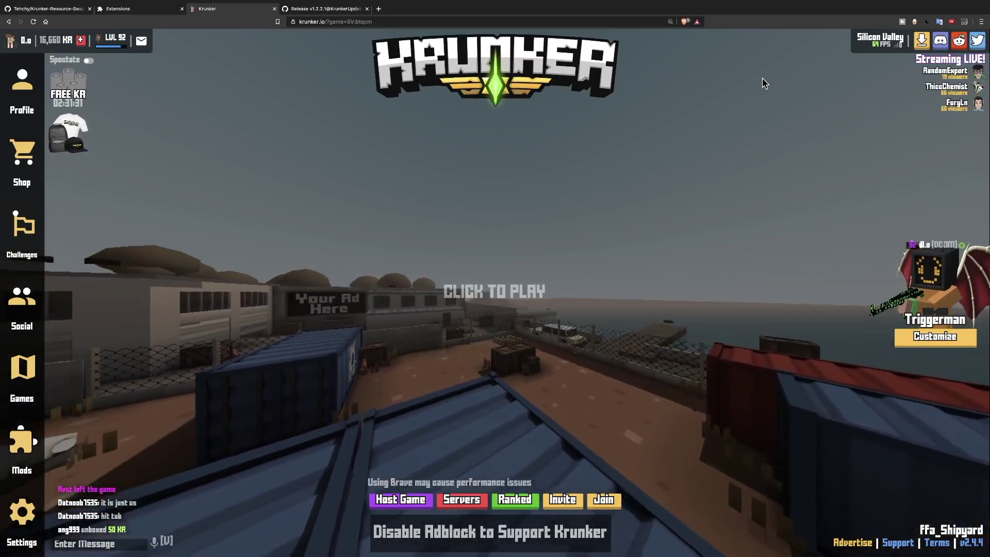
- Open the browser's Developer Tools on the Krunker page and activate the element inspection picker
click(981, 23)
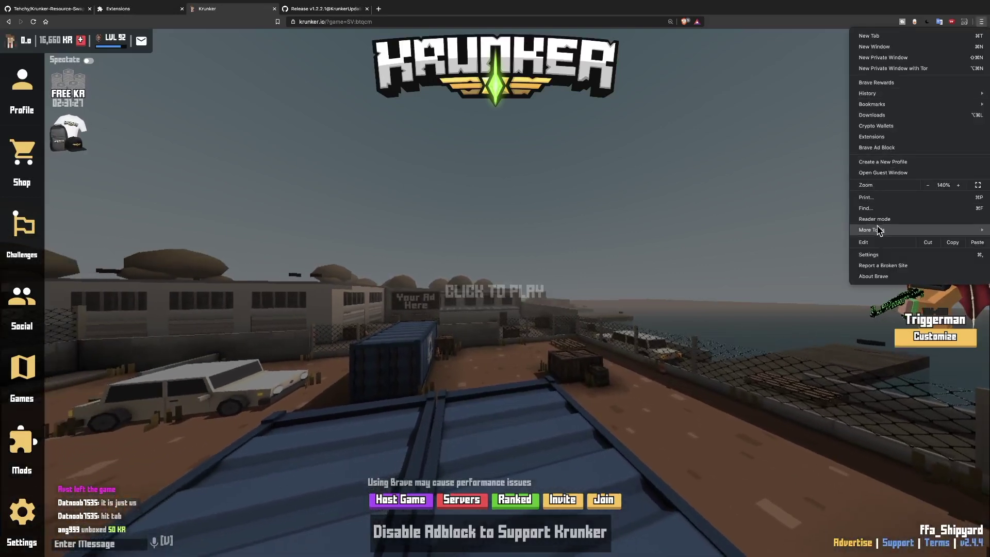
mouse_move(879, 231)
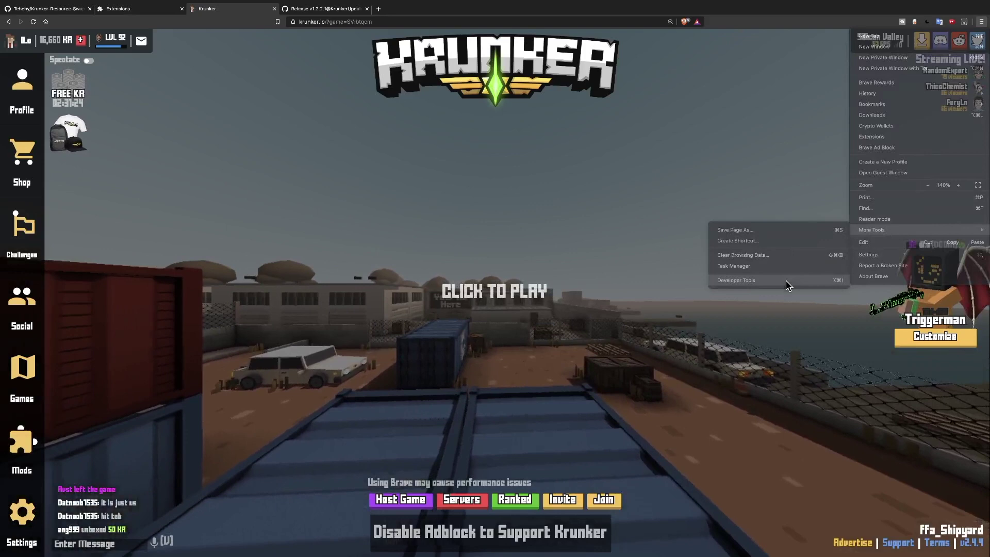
click(787, 281)
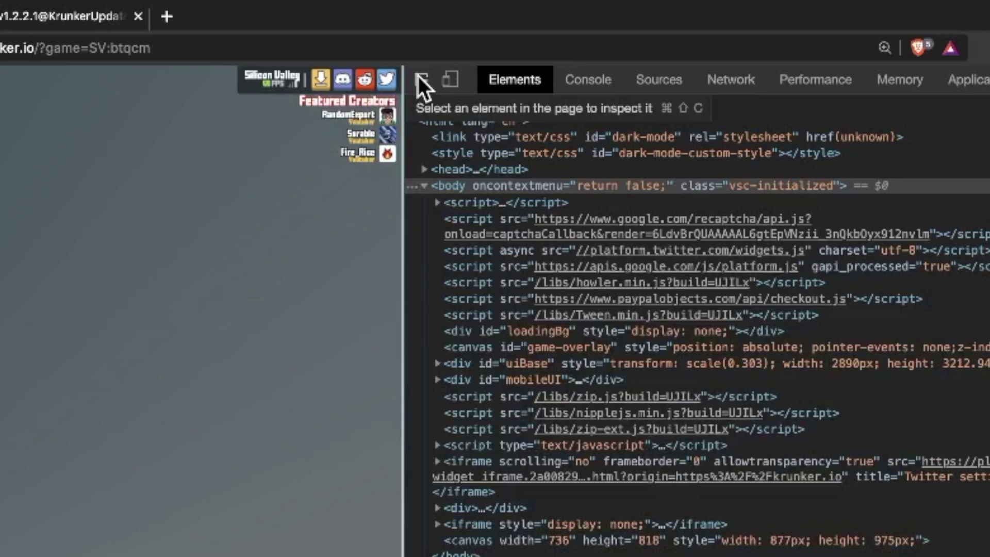
click(419, 76)
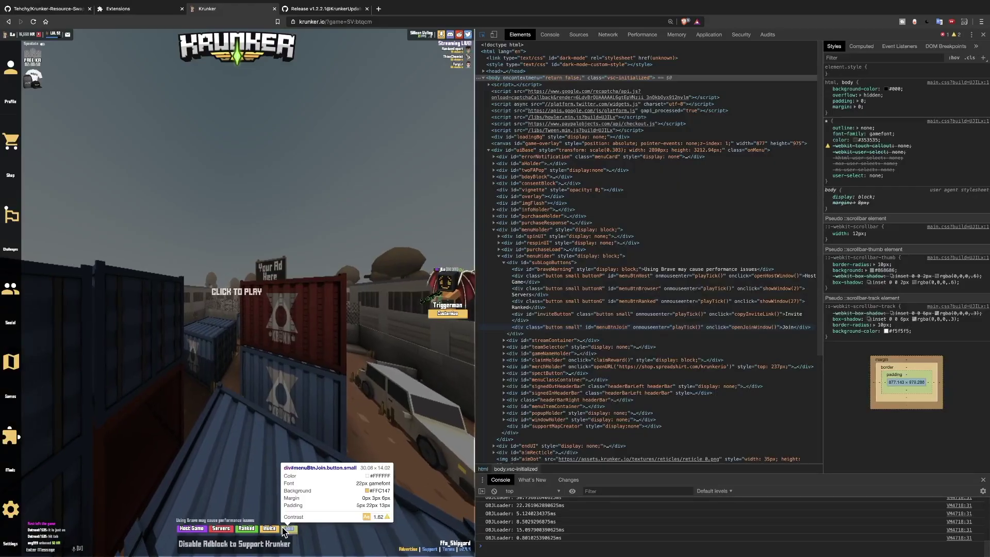
- Inspect the Join button and set the background colour of the .button rule to #ff0000
click(284, 530)
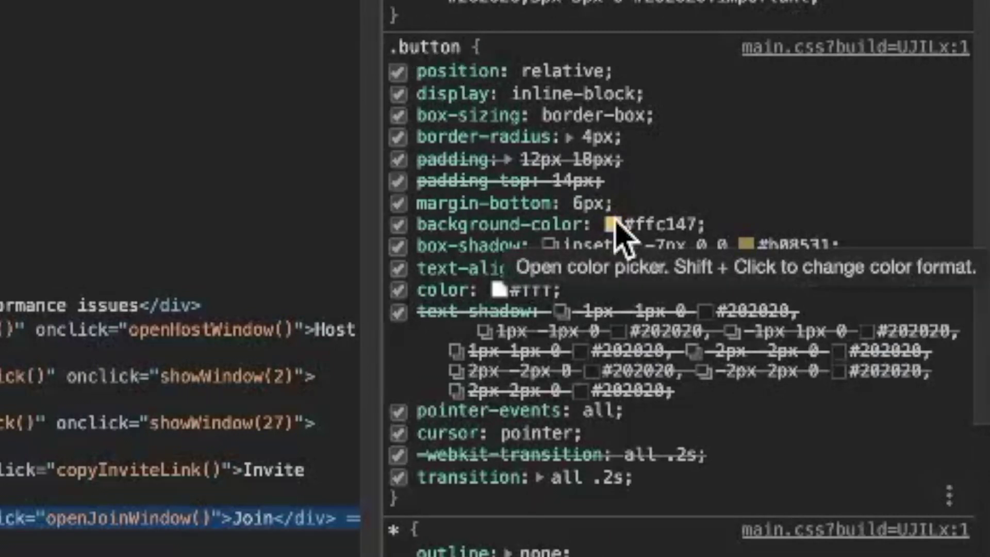
click(610, 224)
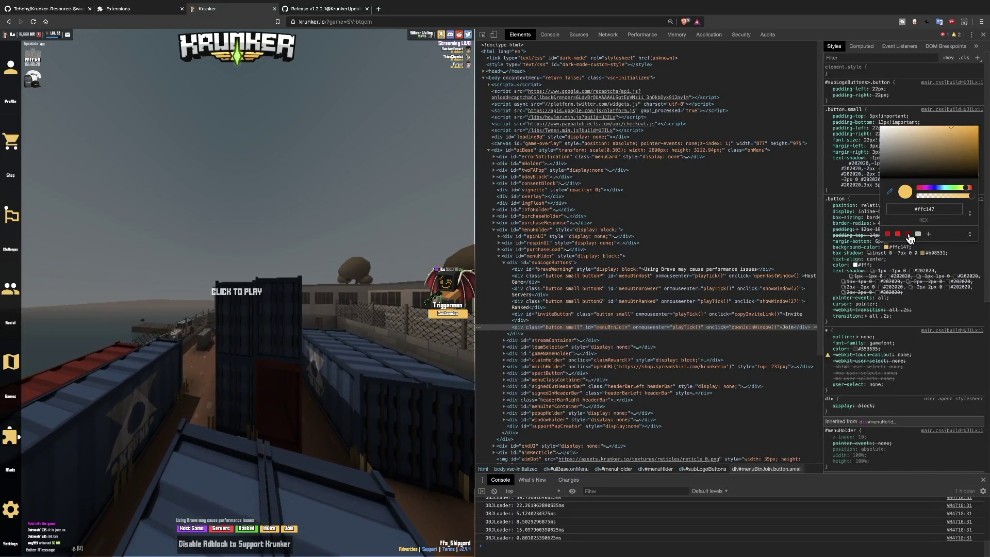
click(898, 235)
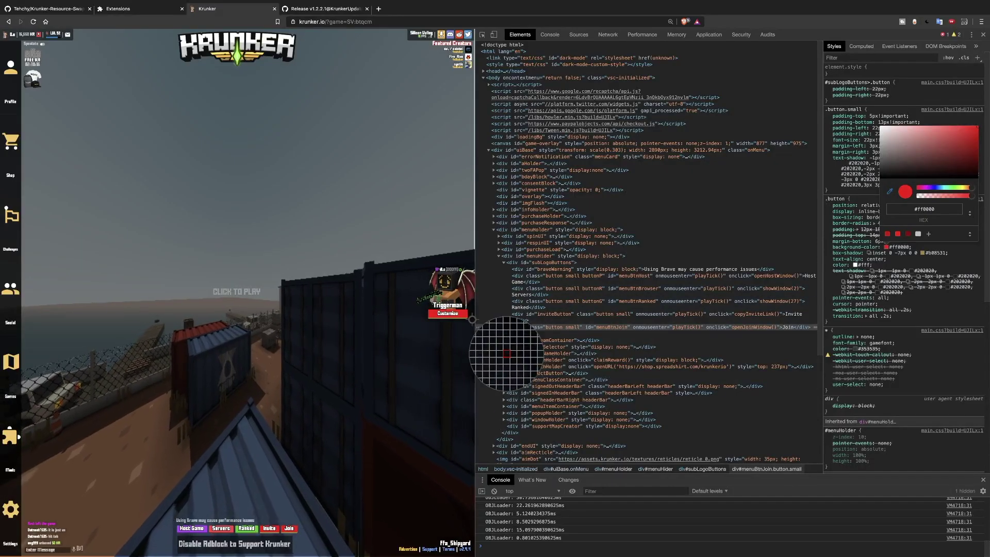
key(Escape)
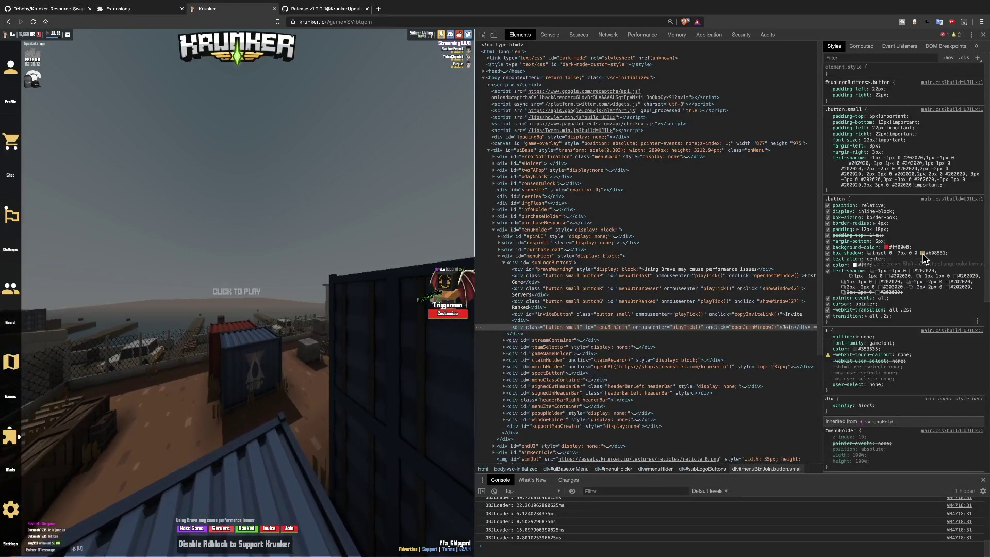
- Set the box-shadow colour of the .button rule to the dark red #8a0000
click(923, 253)
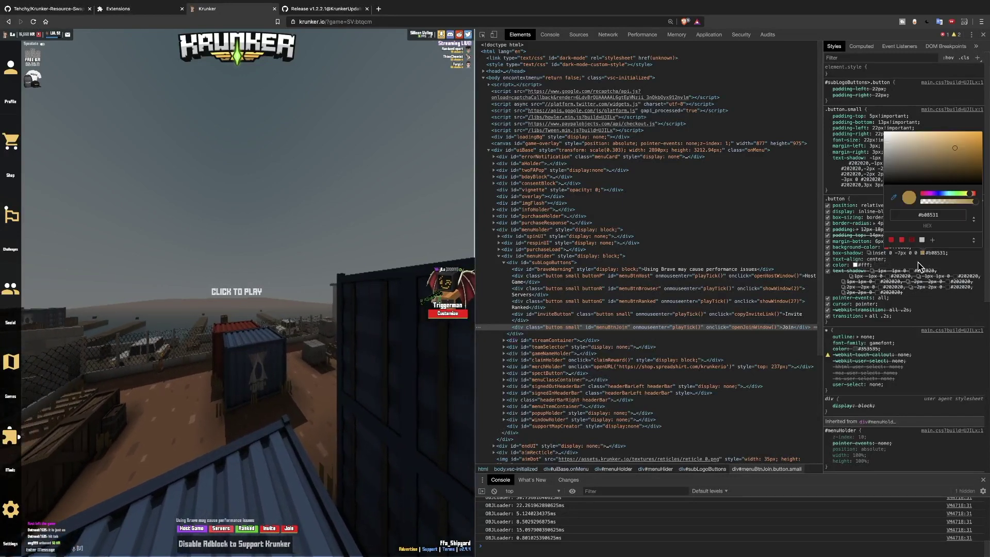
click(892, 240)
click(950, 269)
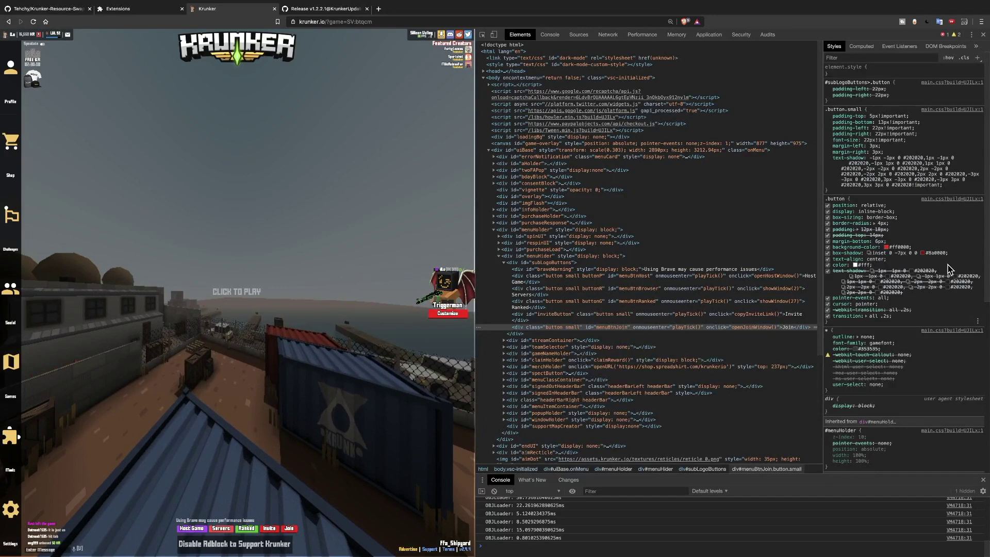
- Inspect the Ranked button and disable the background-color and box-shadow declarations in its .buttonG rule
click(483, 37)
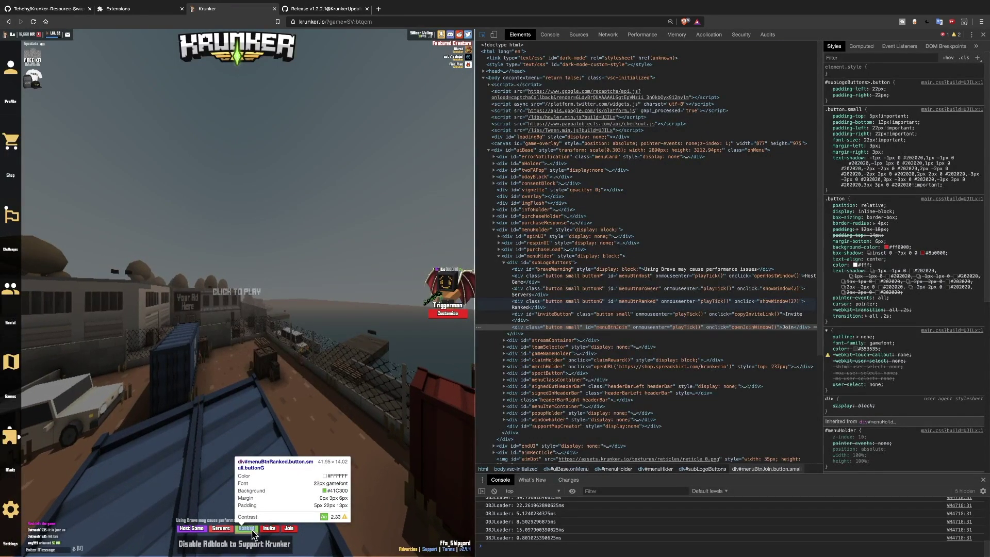
click(253, 532)
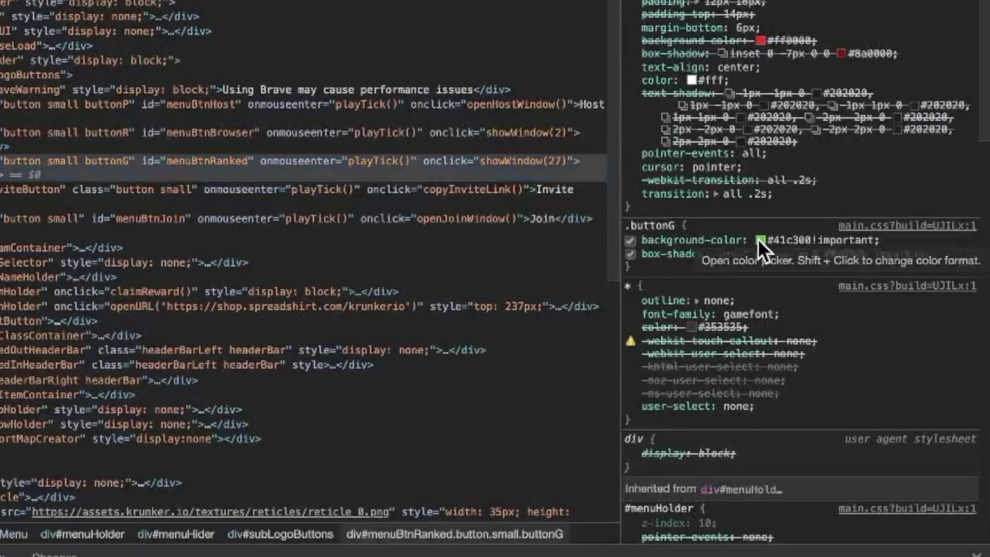
click(760, 240)
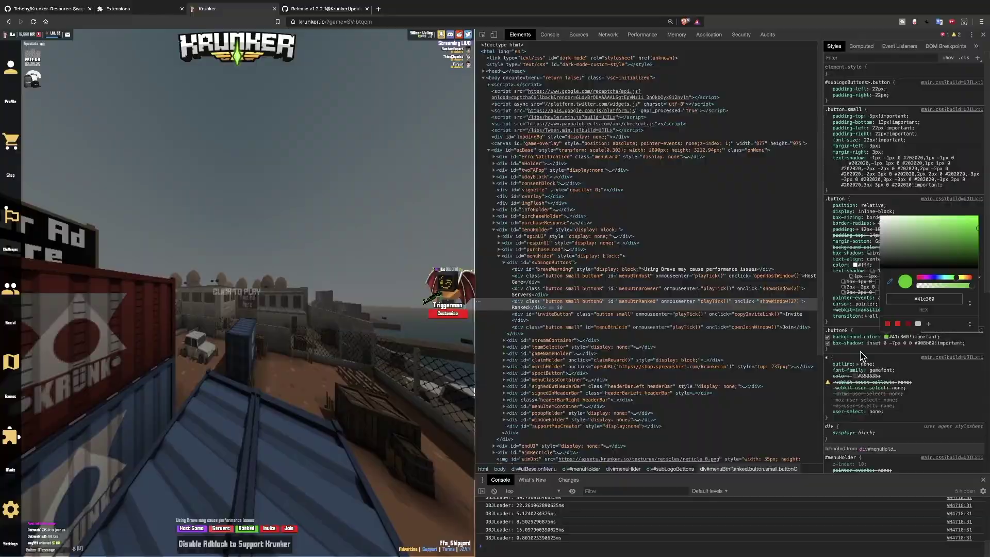
click(828, 338)
click(828, 337)
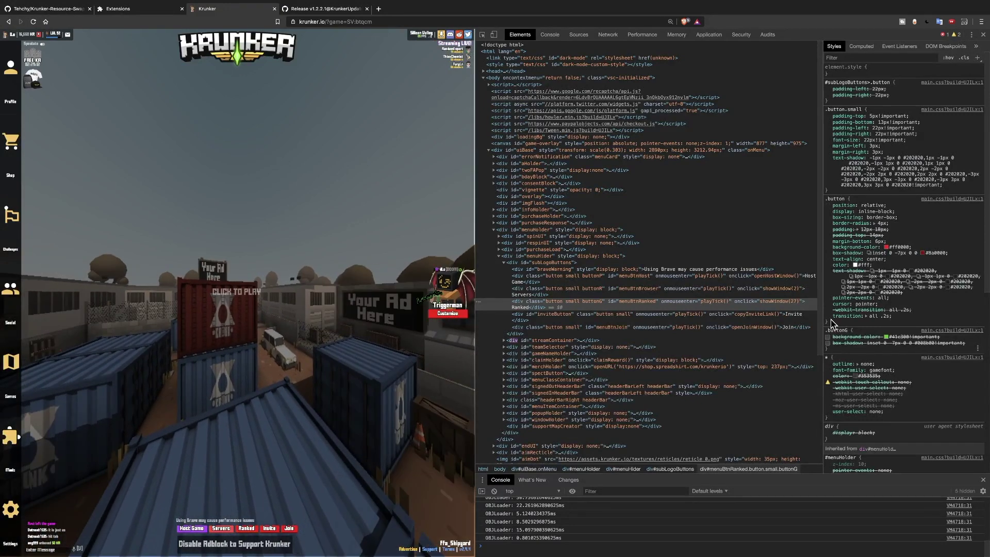
- Inspect the Servers button and disable the background-color and box-shadow declarations in its .buttonR rule
click(484, 35)
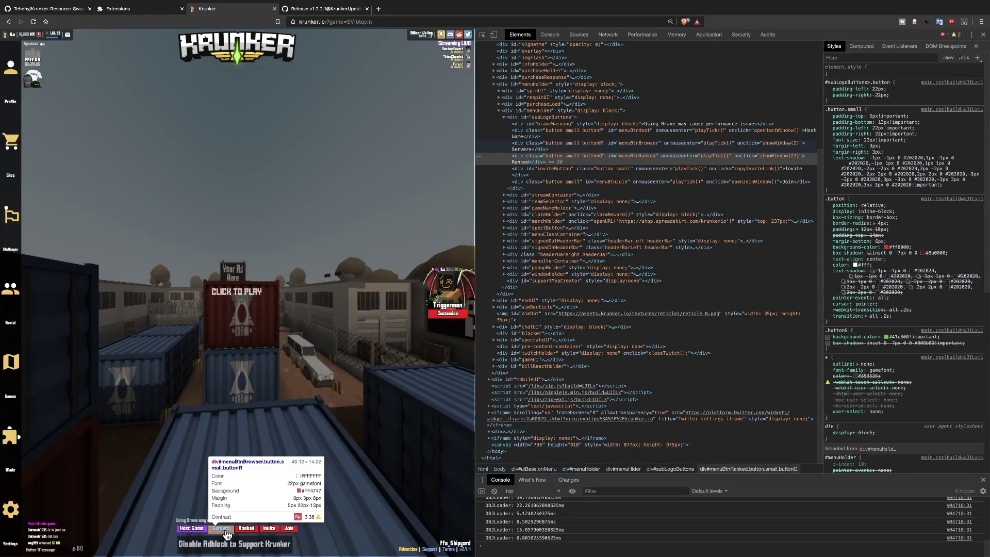
click(225, 530)
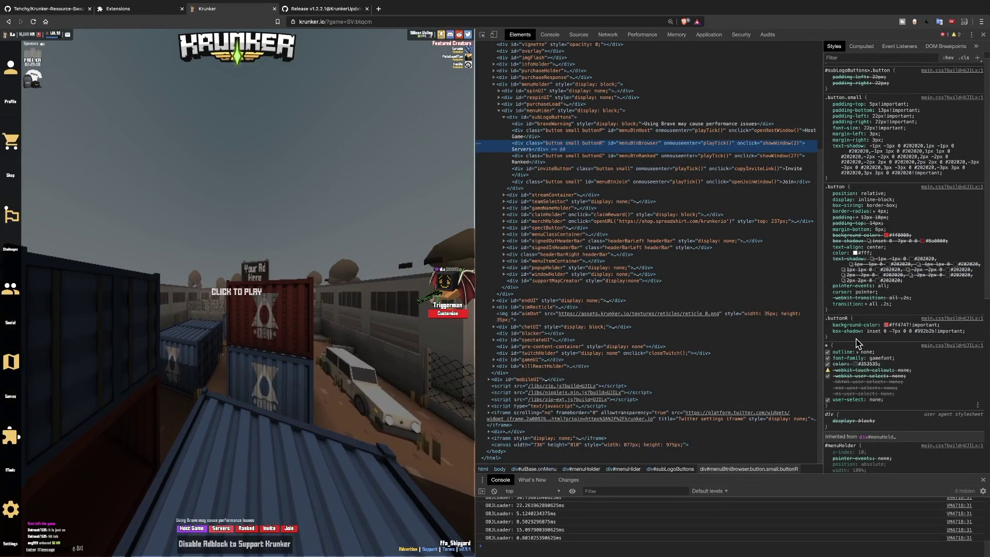
click(828, 325)
click(828, 331)
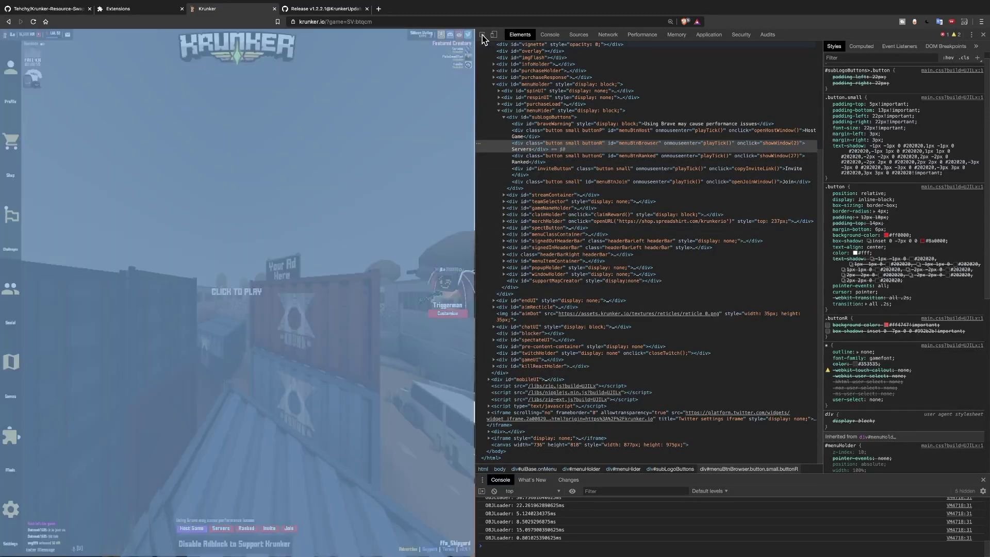
- Select the Host Game button's element and disable the background-color and box-shadow declarations in its .buttonP rule
click(541, 130)
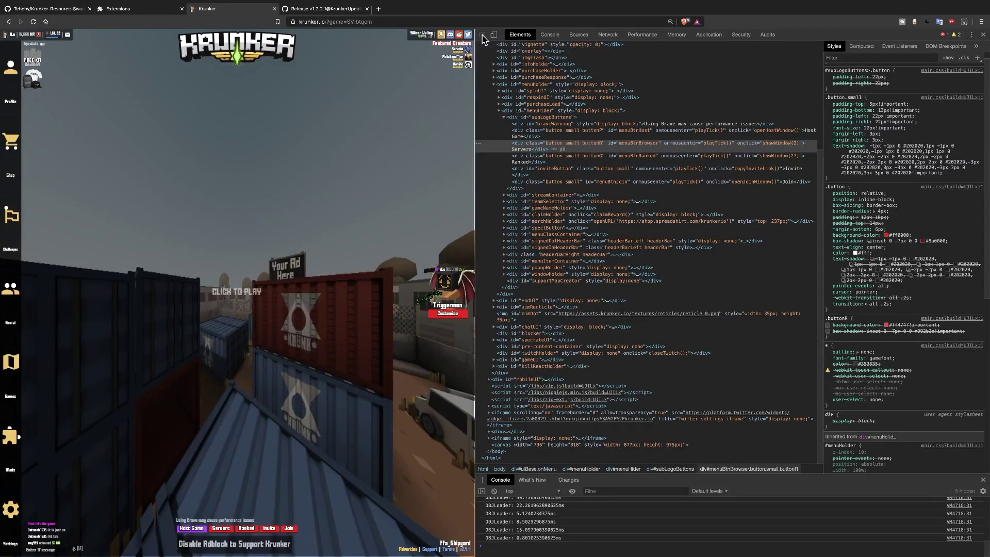
click(828, 325)
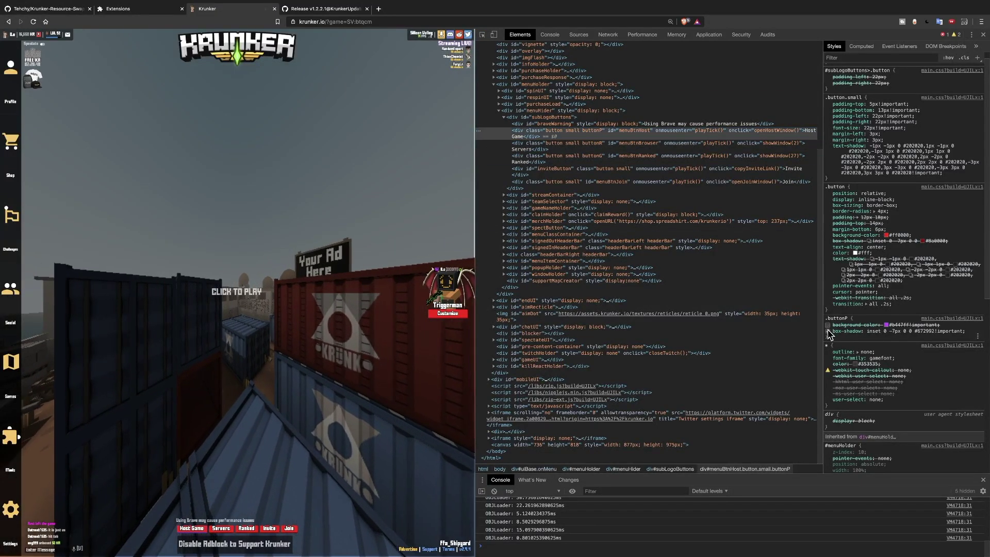
click(828, 331)
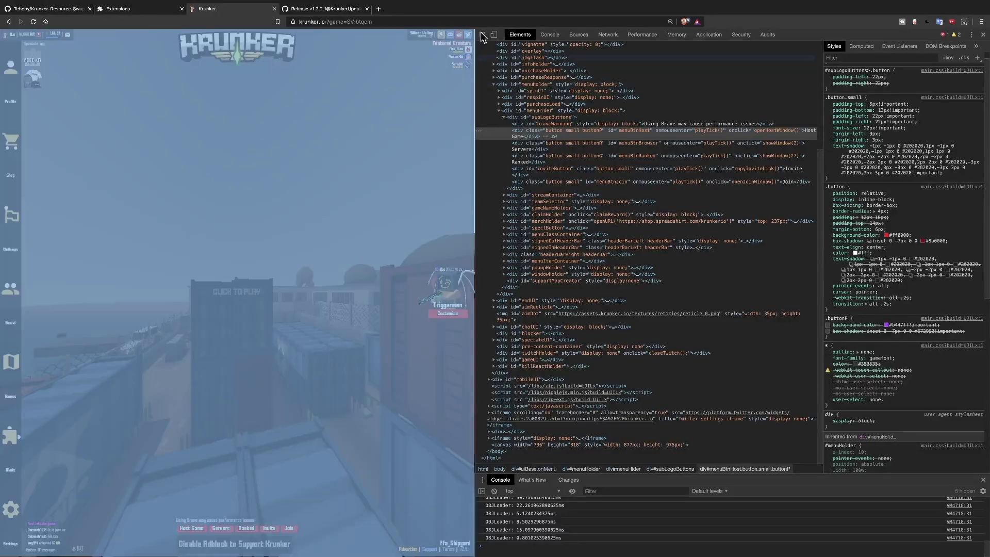
- Inspect the server region label in the menu header and set the .headerBar div text colour to #ff0000
click(483, 34)
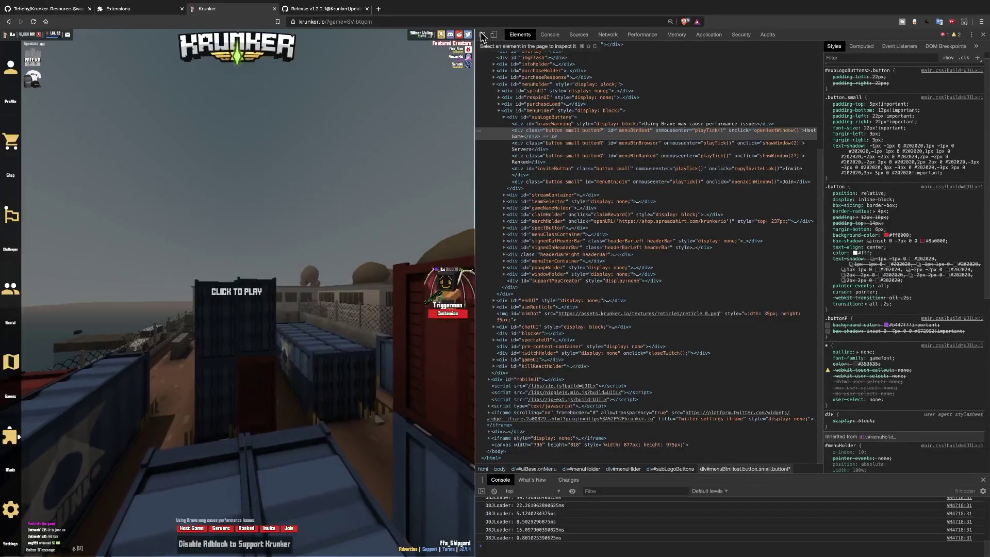
mouse_move(418, 37)
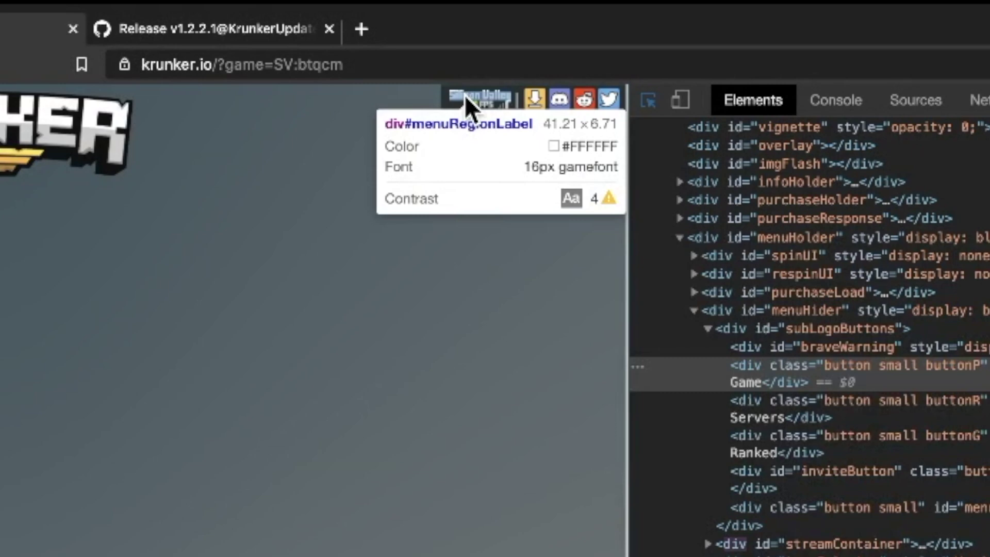
click(465, 95)
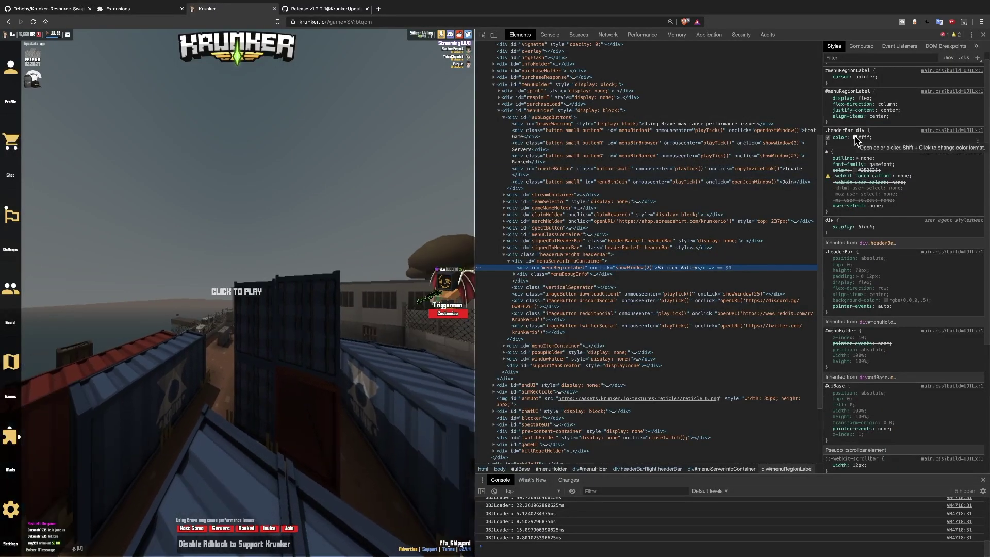
click(856, 137)
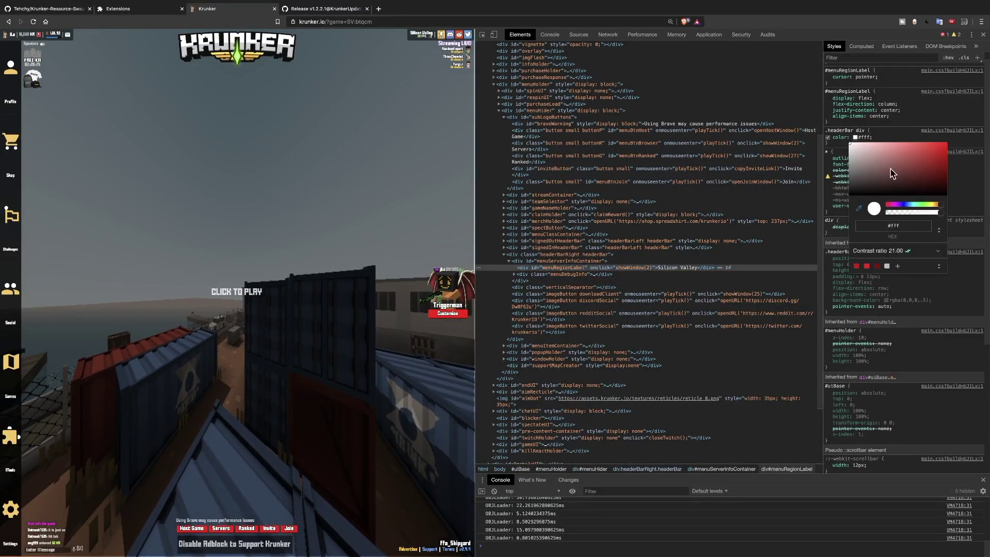
click(867, 266)
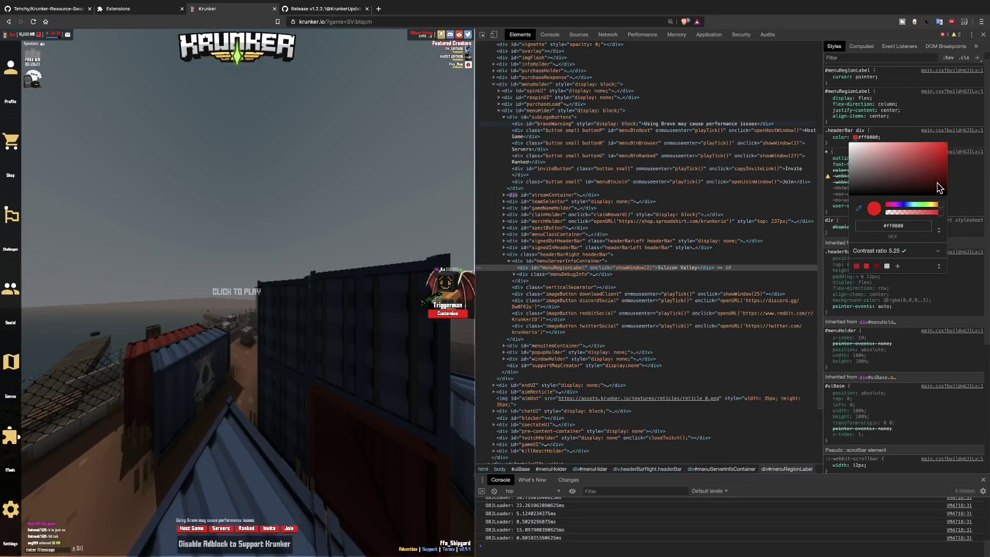
click(619, 103)
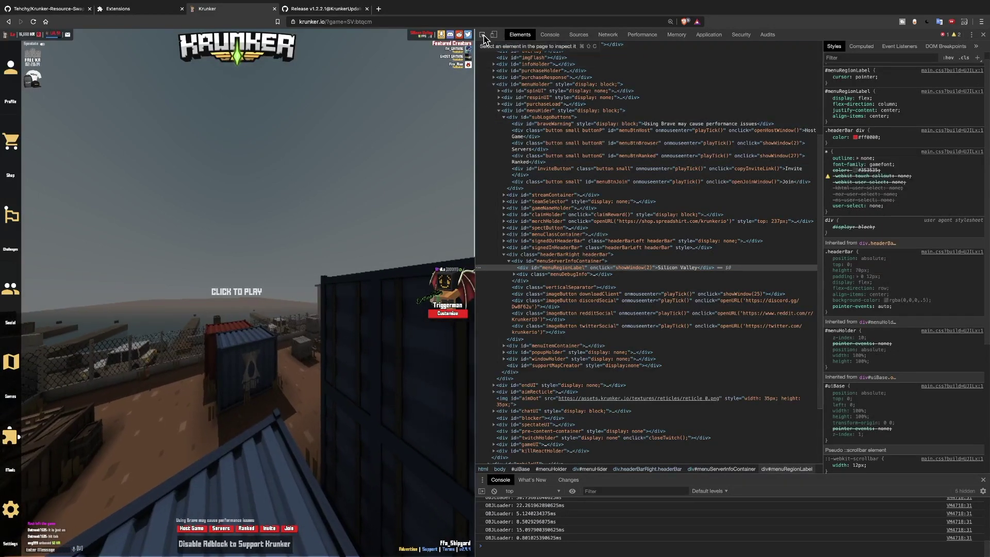
- Inspect the menu's FPS display and set the #menuFPSDisplay text colour to rgba(255, 0, 0, 0.75)
mouse_move(424, 36)
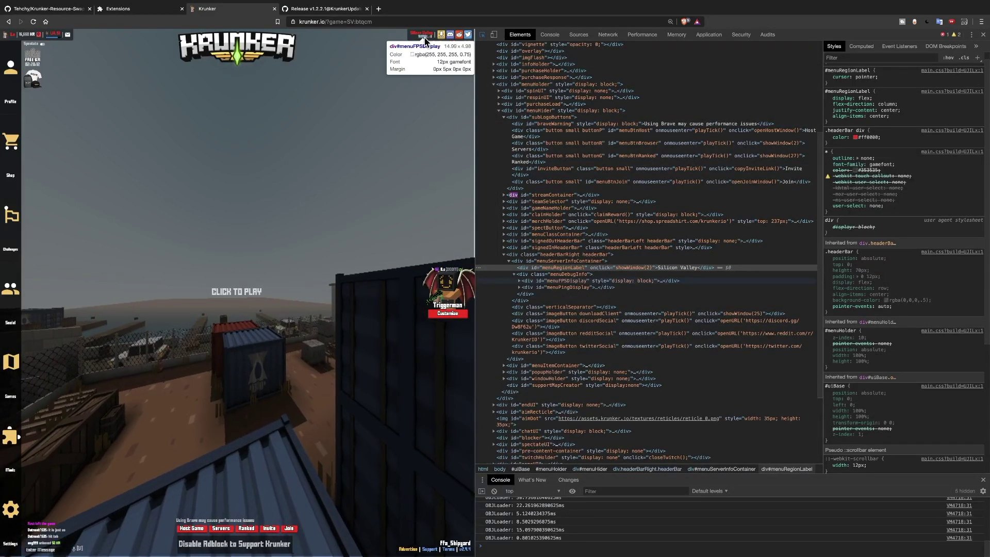
click(425, 39)
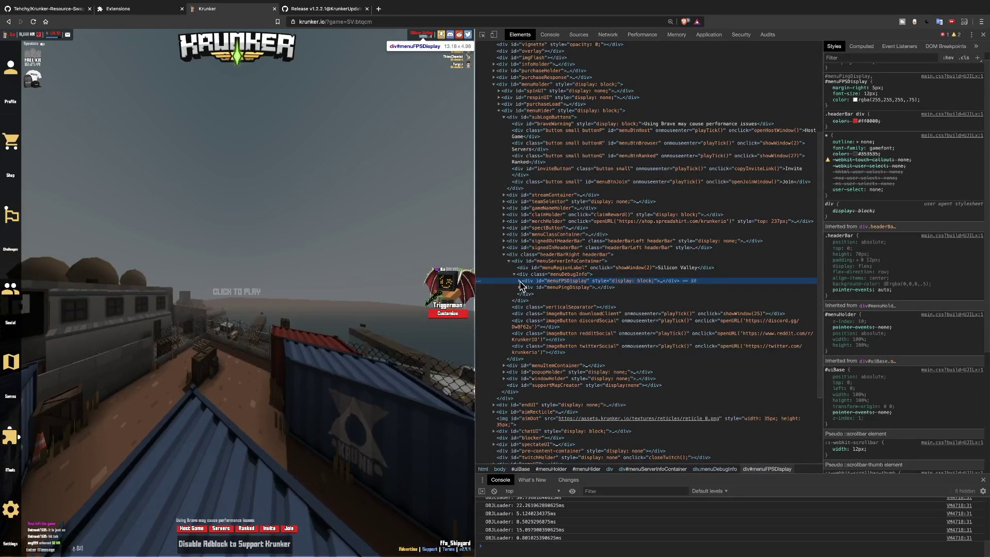
click(520, 282)
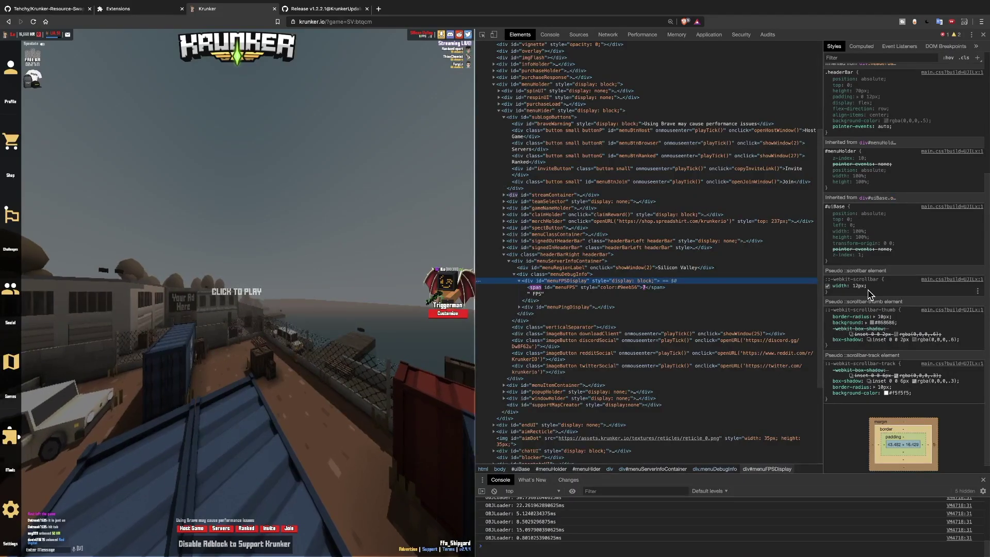
scroll(869, 299, down, 5)
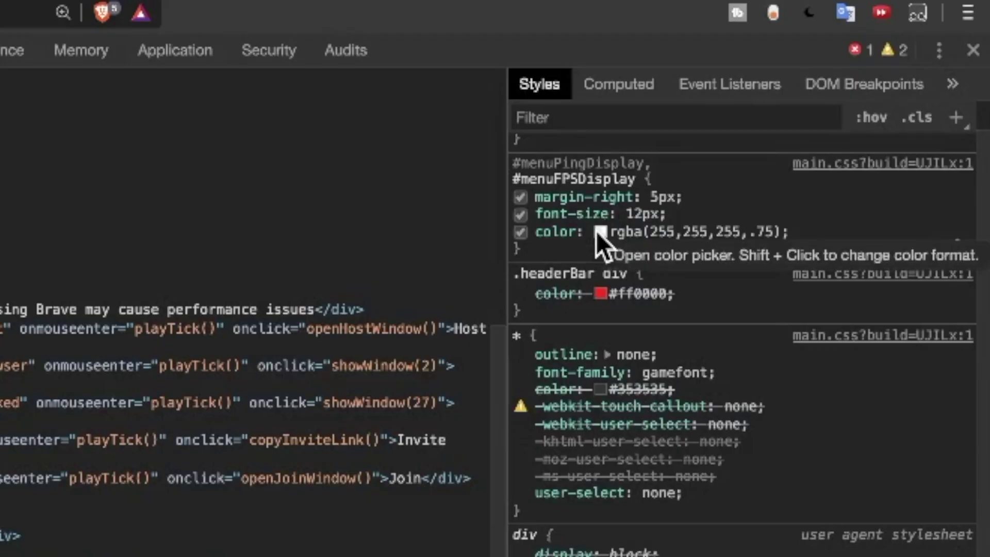
click(599, 233)
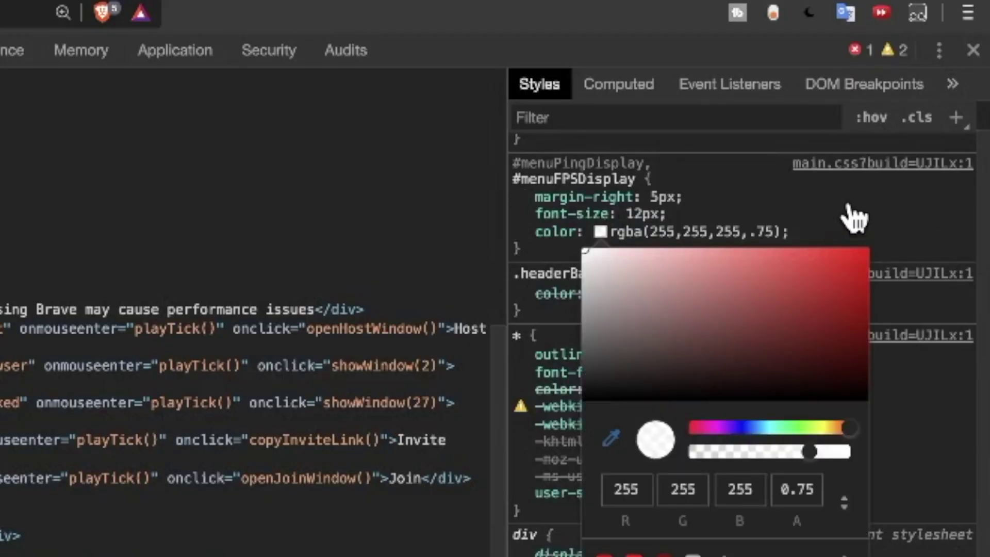
click(828, 249)
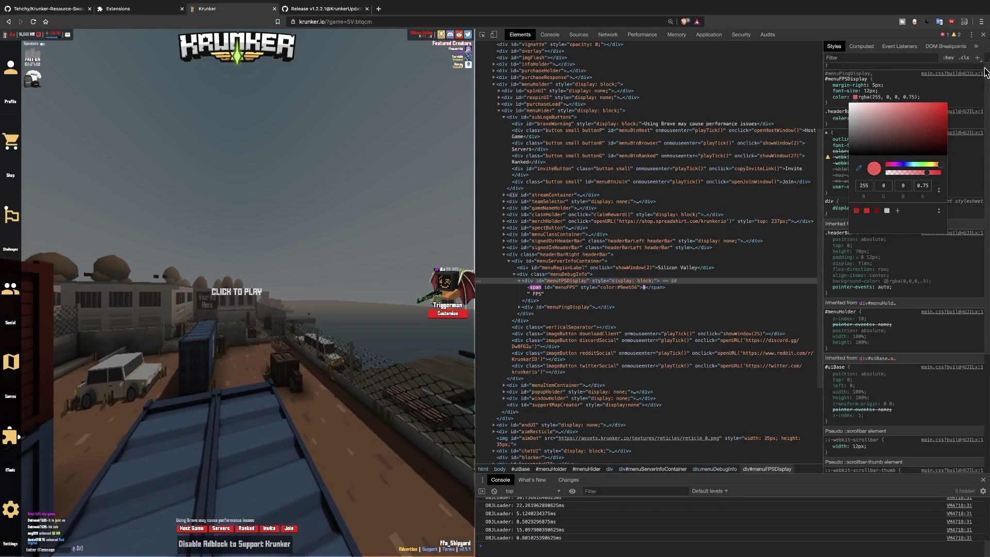
click(957, 98)
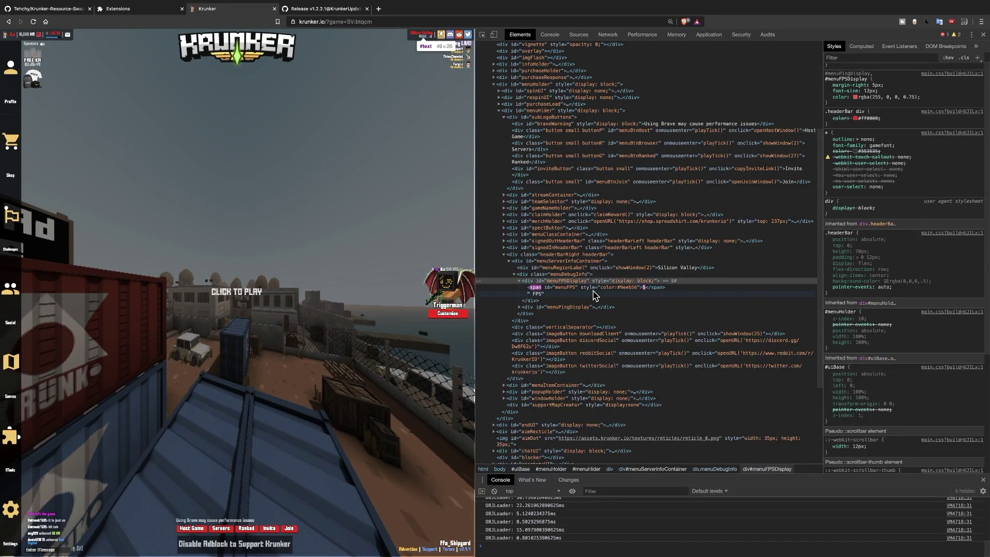
- Enter the match to examine the in-game FPS display's colours, and return to the menu
click(392, 247)
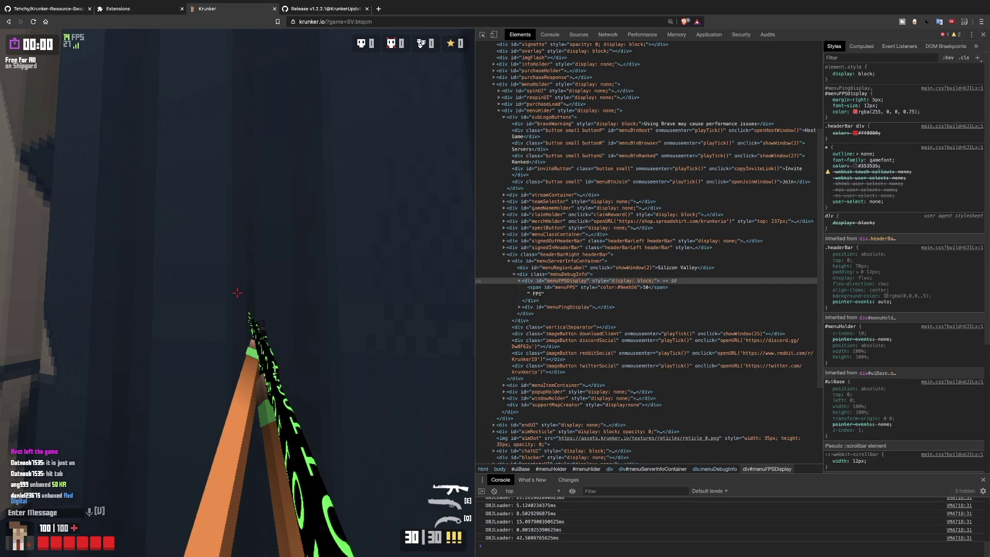
key(Escape)
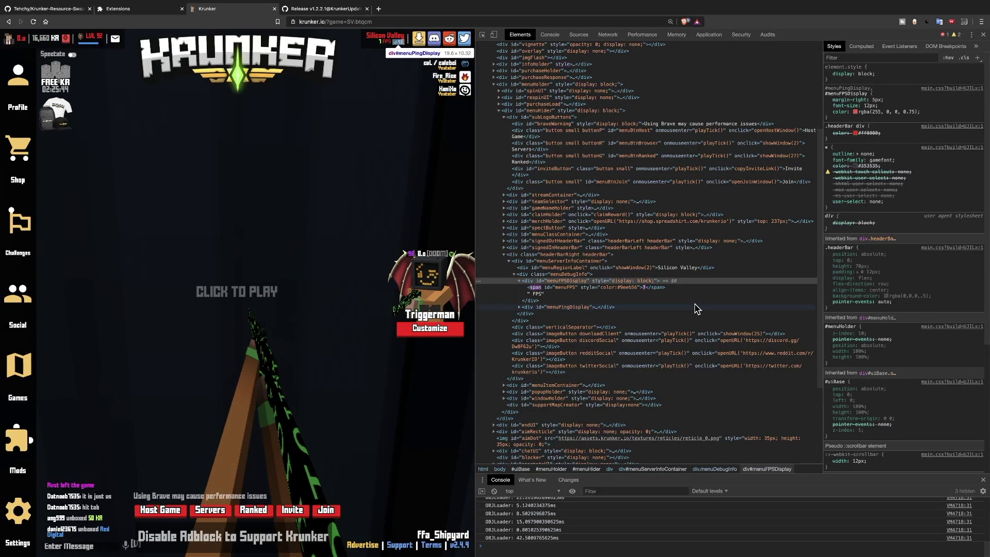
key(Down)
key(Down)
key(Down)
- Search the page elements for "fps" and select the ingameFPS span inside the fpsDisplay element
key(ctrl+f)
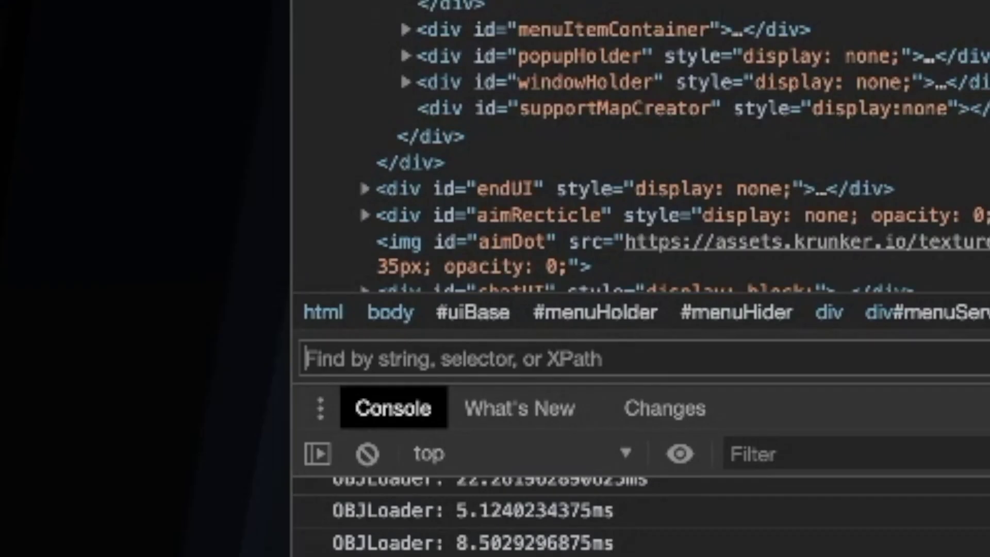
text(fps)
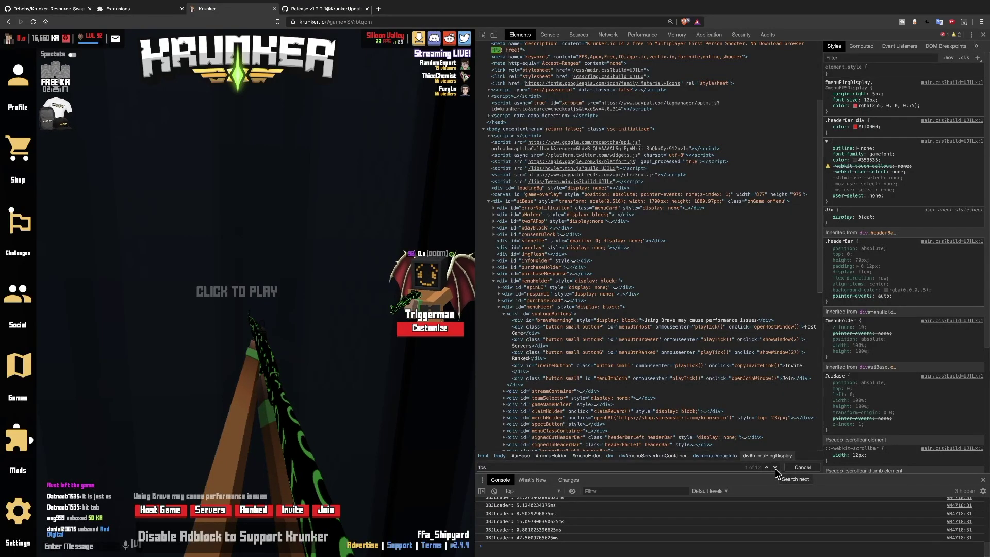
click(776, 468)
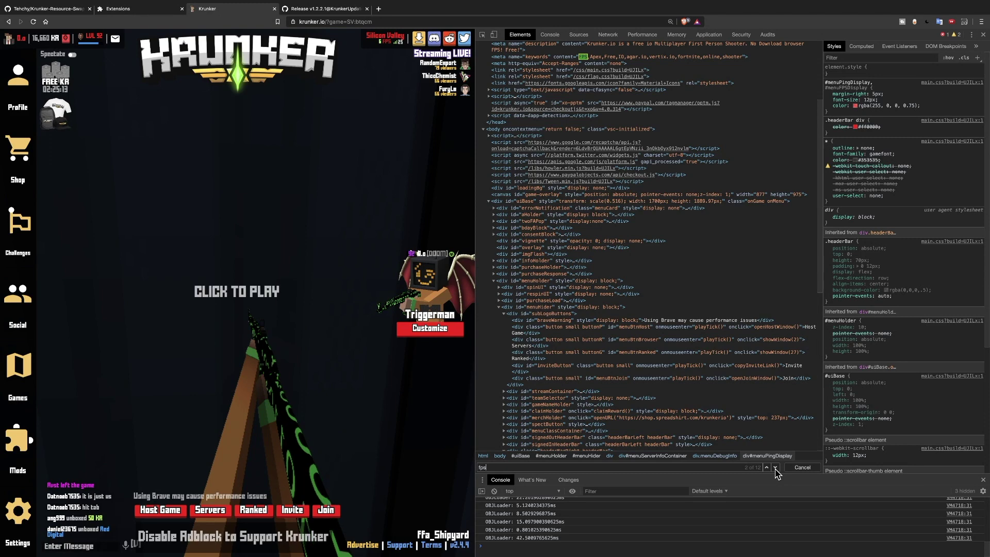
click(776, 468)
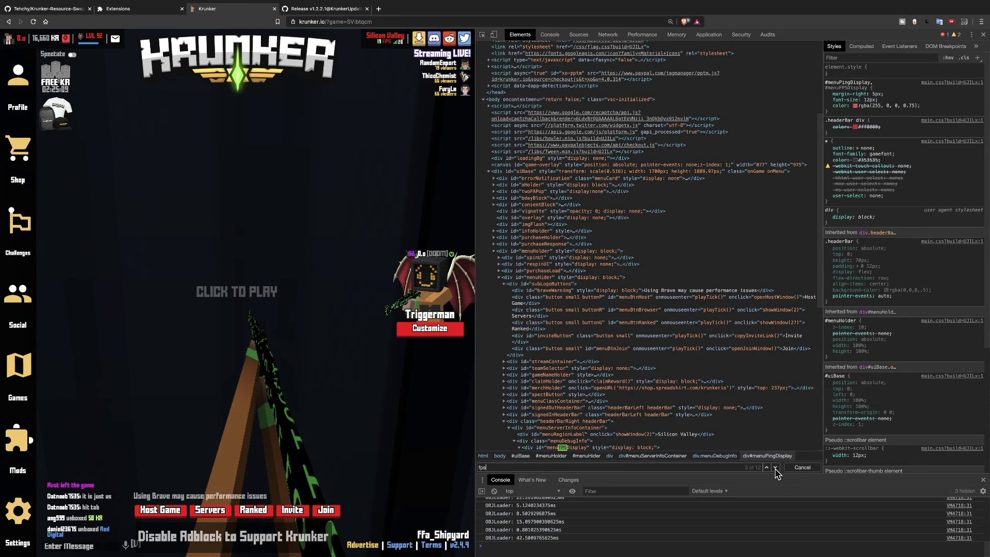
click(775, 469)
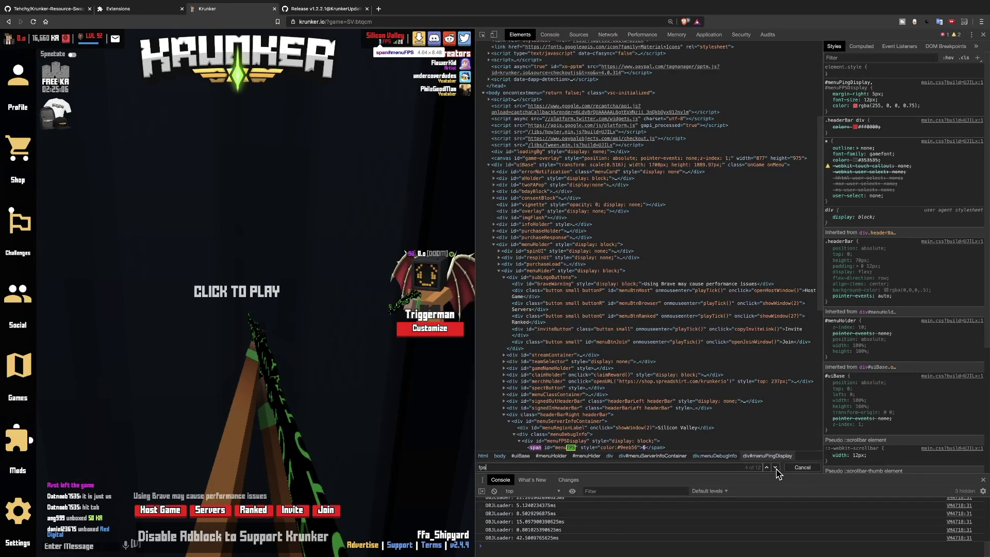
click(776, 469)
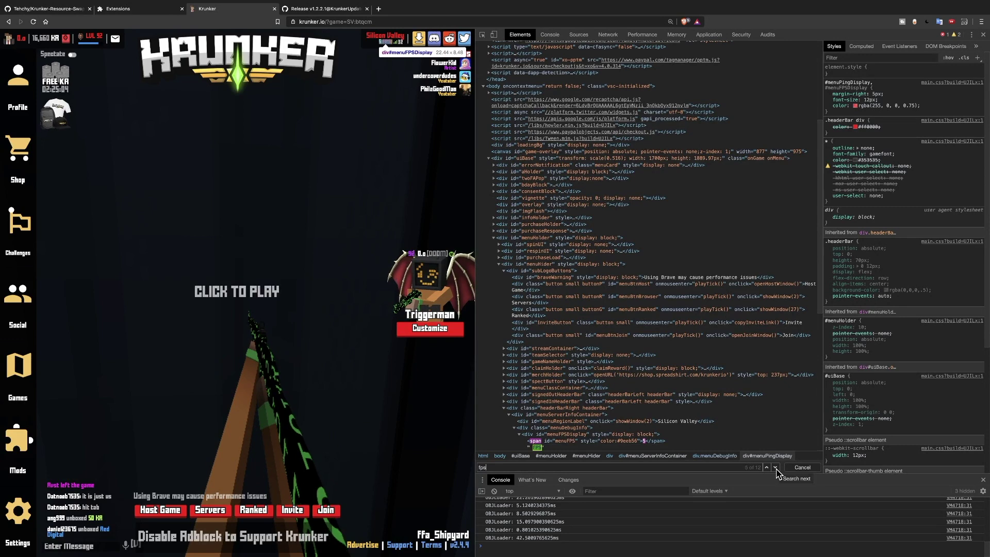
click(775, 469)
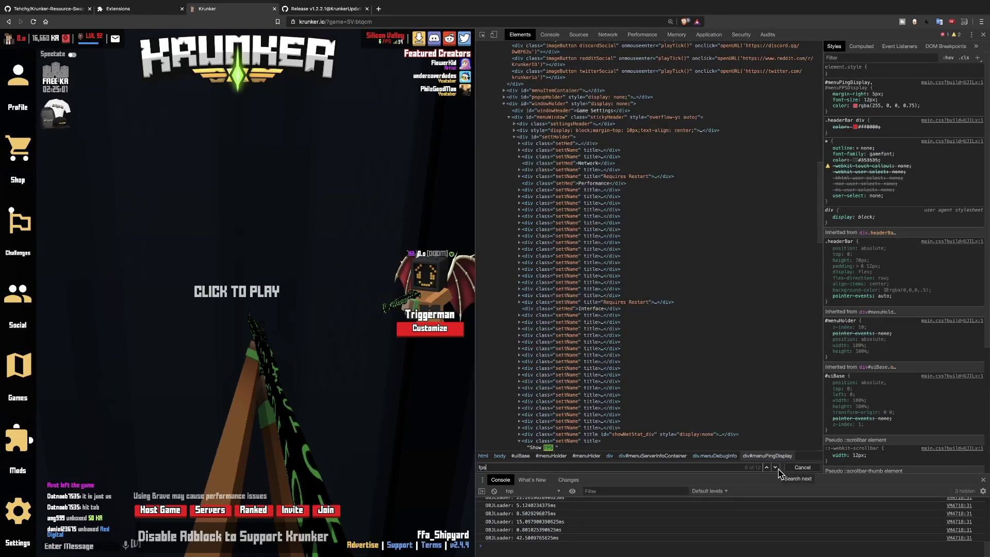
click(776, 468)
click(775, 467)
click(776, 467)
click(775, 468)
click(775, 468)
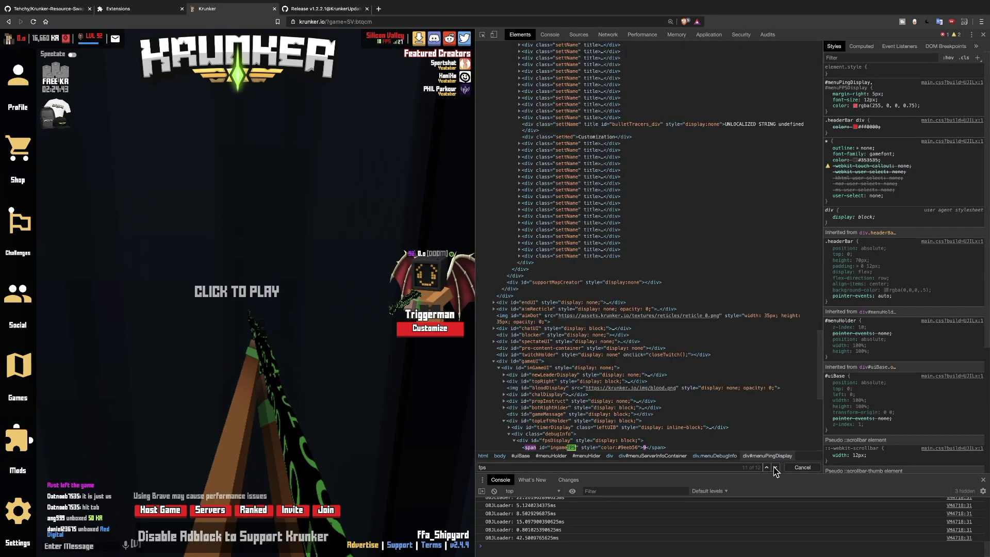
scroll(574, 366, down, 3)
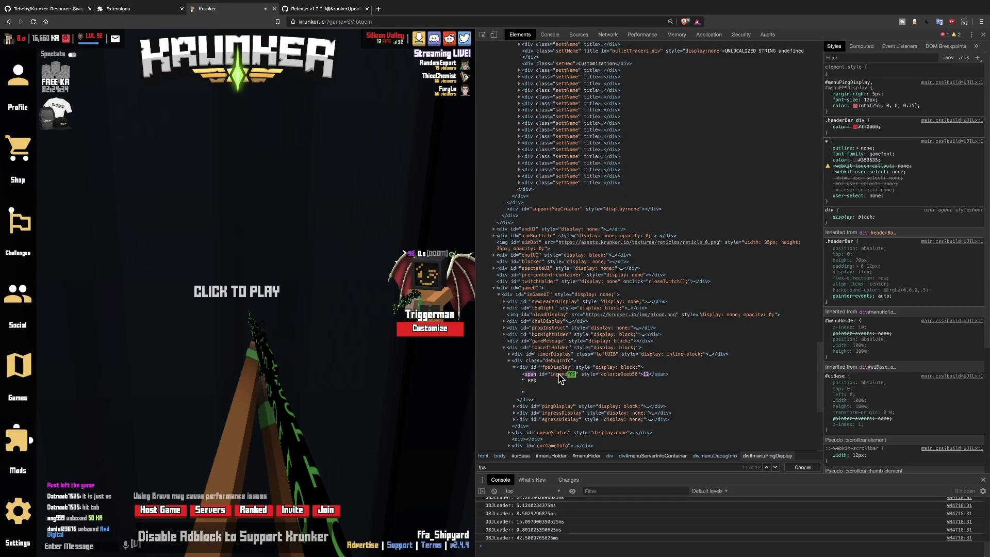
click(560, 375)
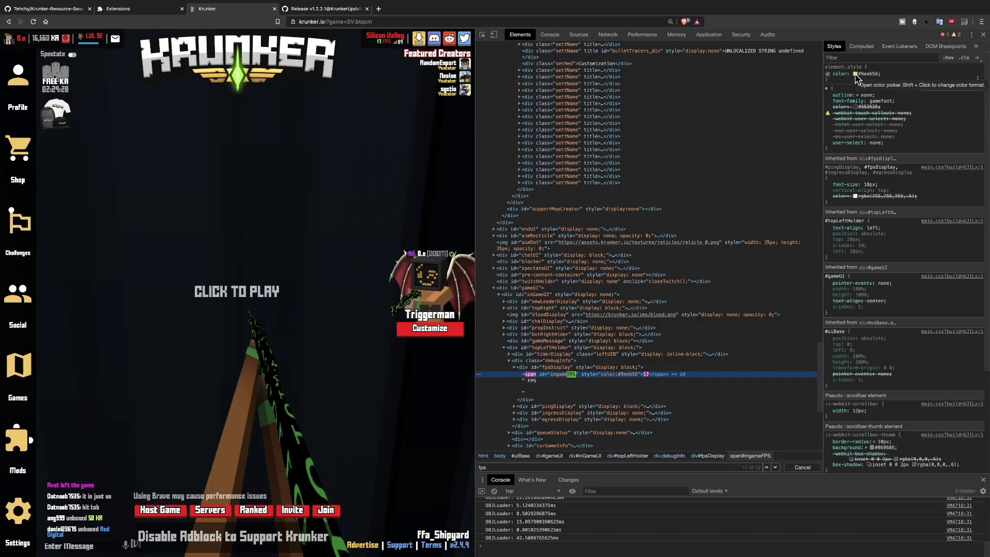
- Set the text colour in the inherited #fpsDisplay rule to #ff0000
click(856, 196)
click(947, 61)
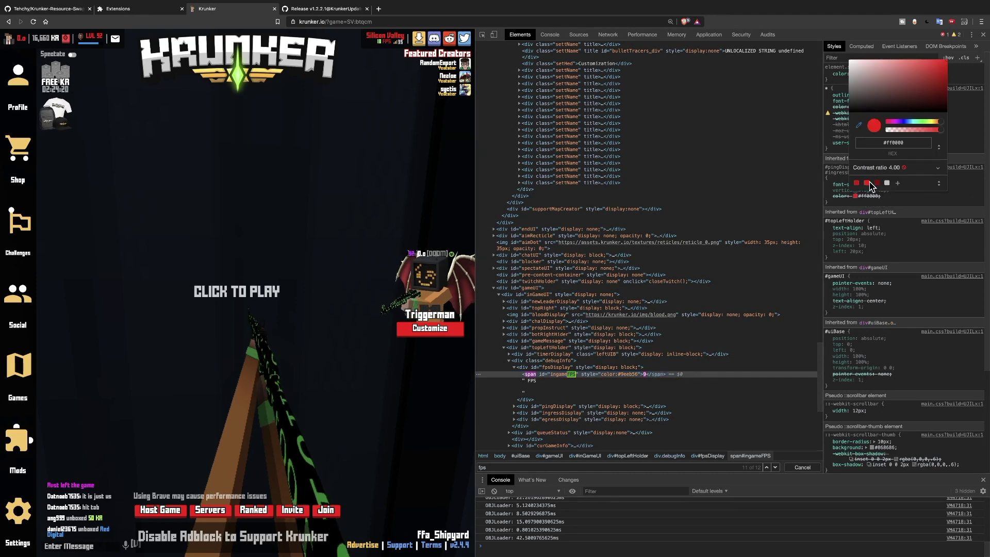
click(914, 207)
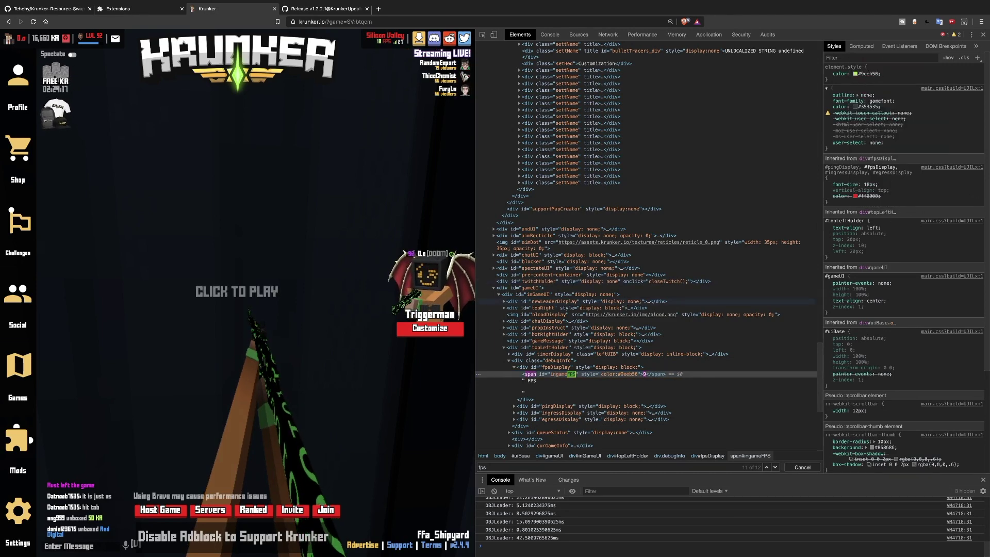
- Enter the match and walk around to check the in-game FPS label's colour, and return to the menu
click(380, 312)
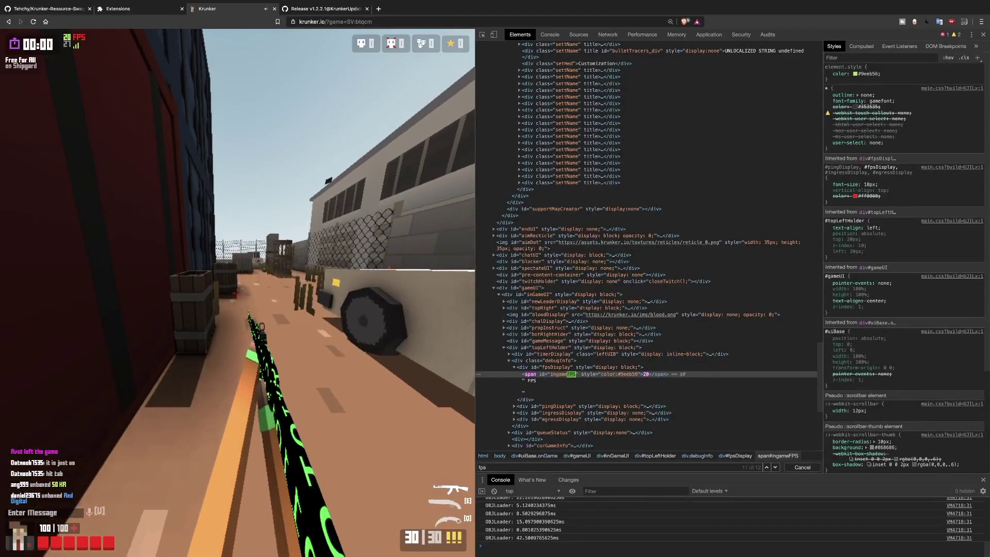
key(w)
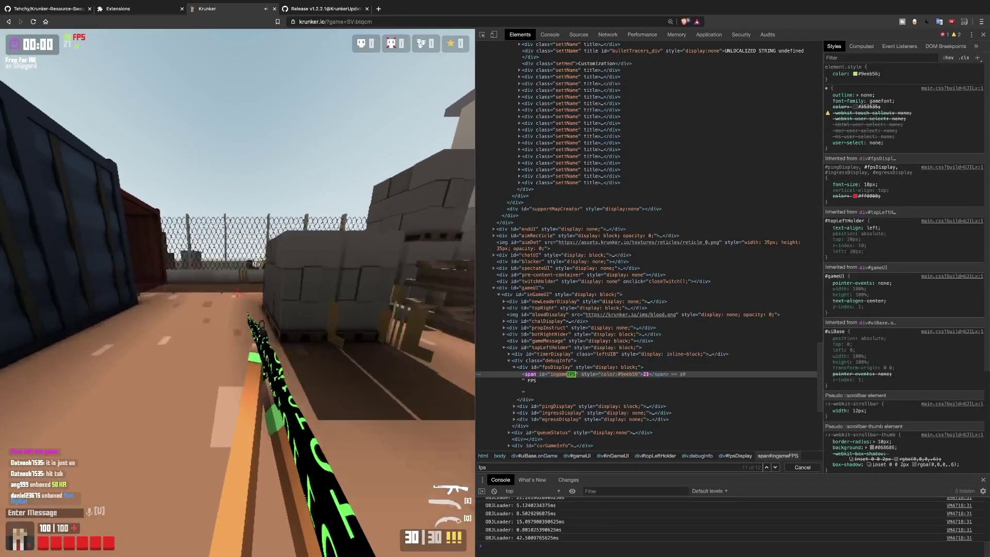
key(w)
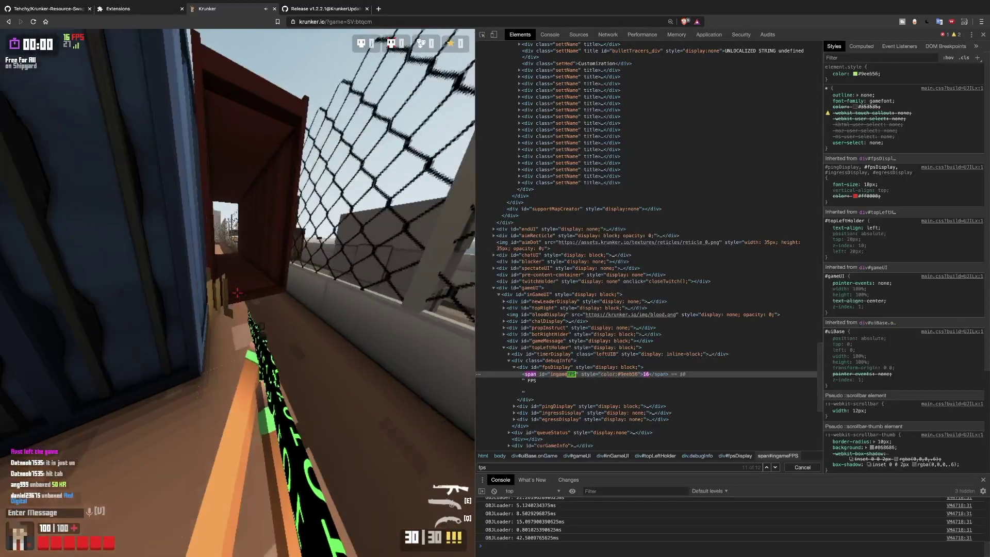
key(w)
key(Escape)
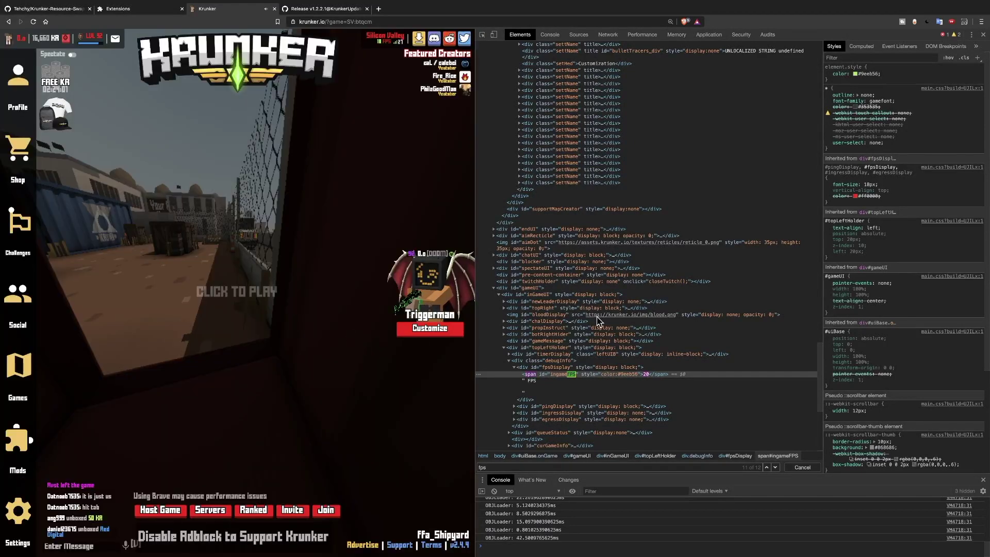
- Search the page elements for "free for all" and set the #spectateHUD text colour to #ff0000
click(751, 231)
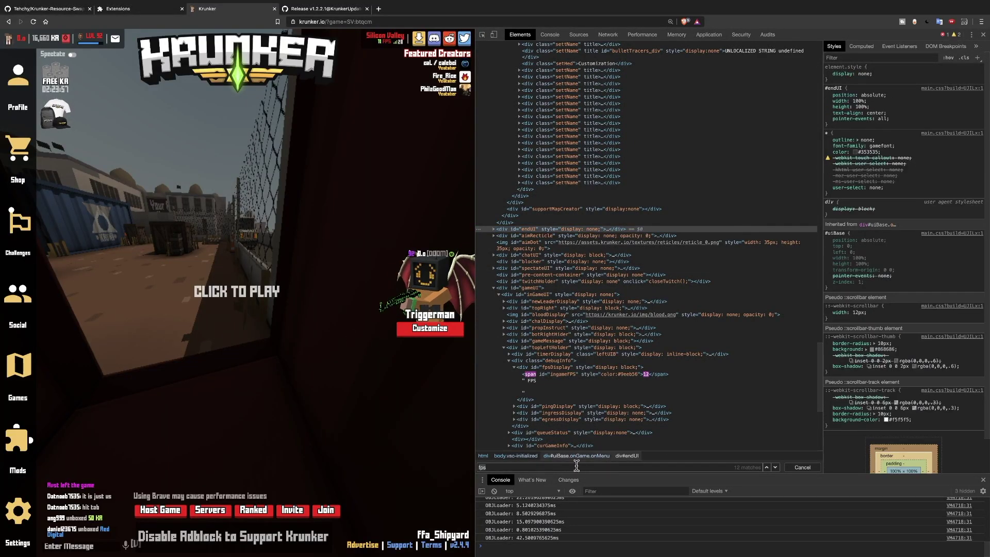
text(f)
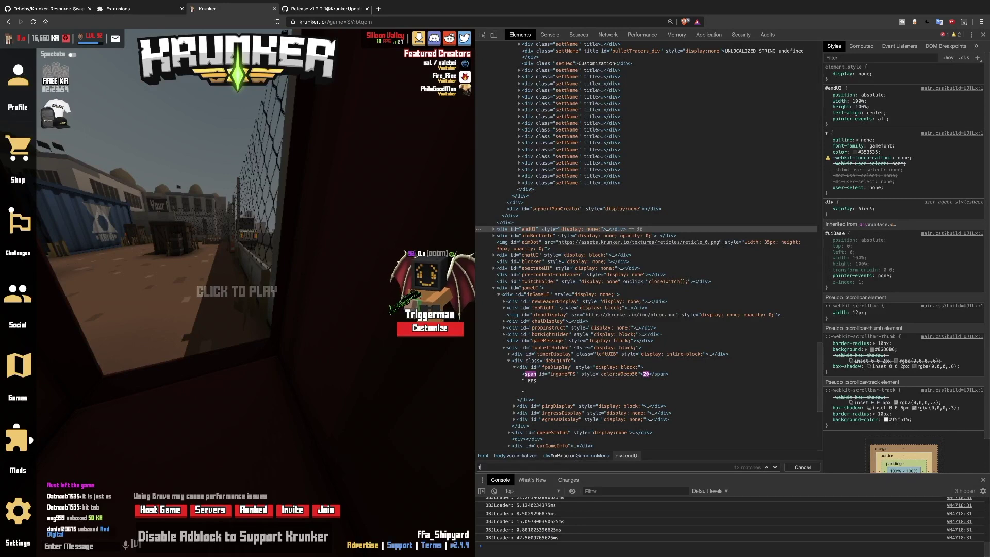
text(ree for all)
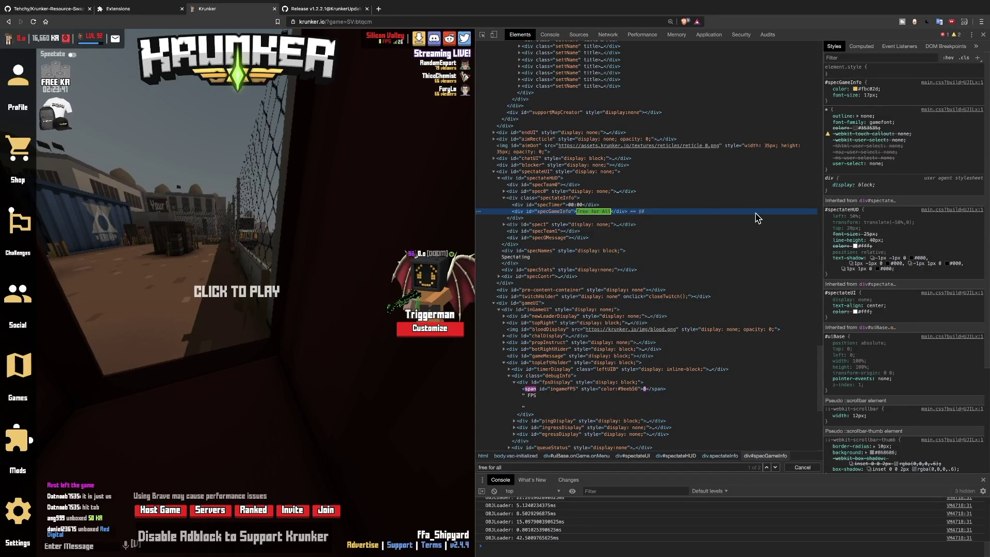
click(855, 247)
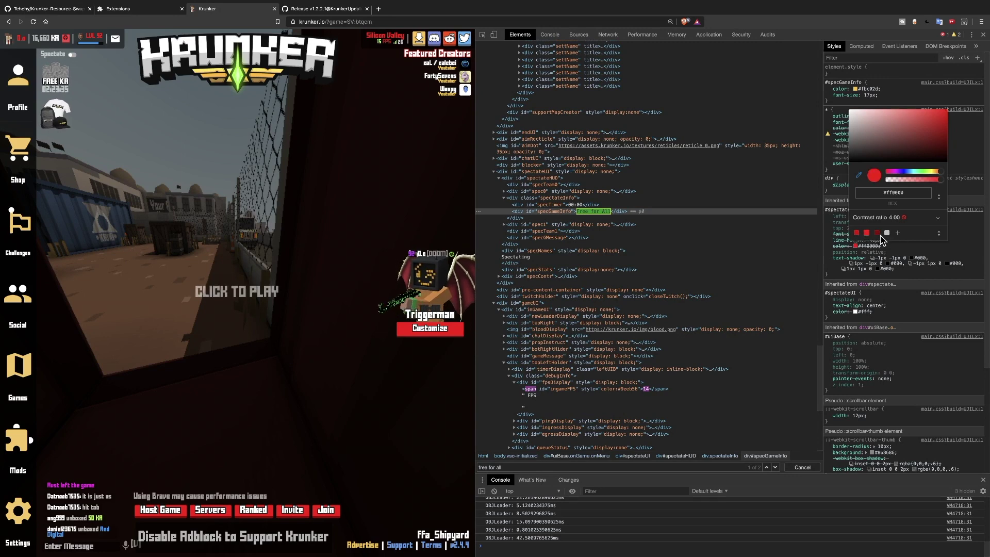
click(778, 477)
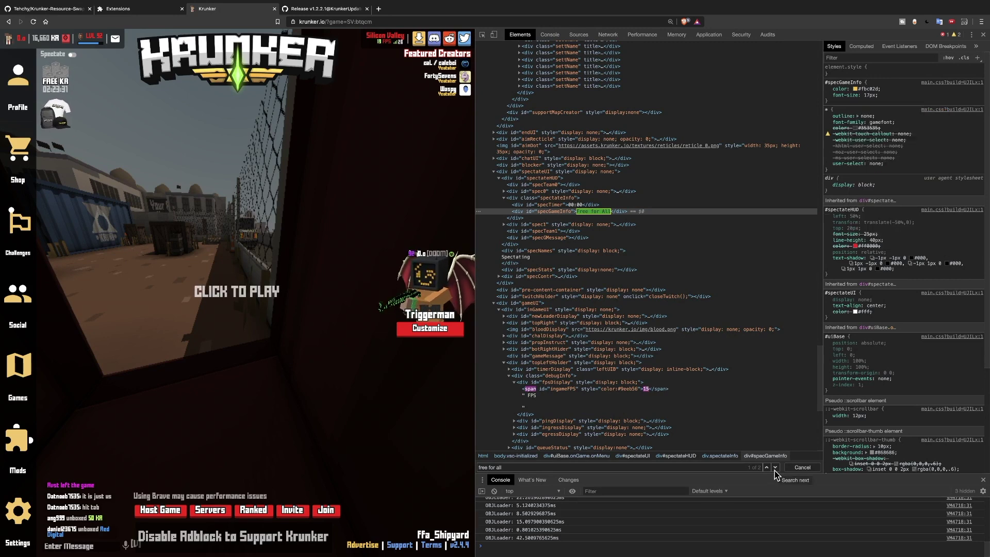
- Select the curGameInfo element at the next "free for all" match, set its text colour to #ff0000, and enter the match to check it
click(776, 469)
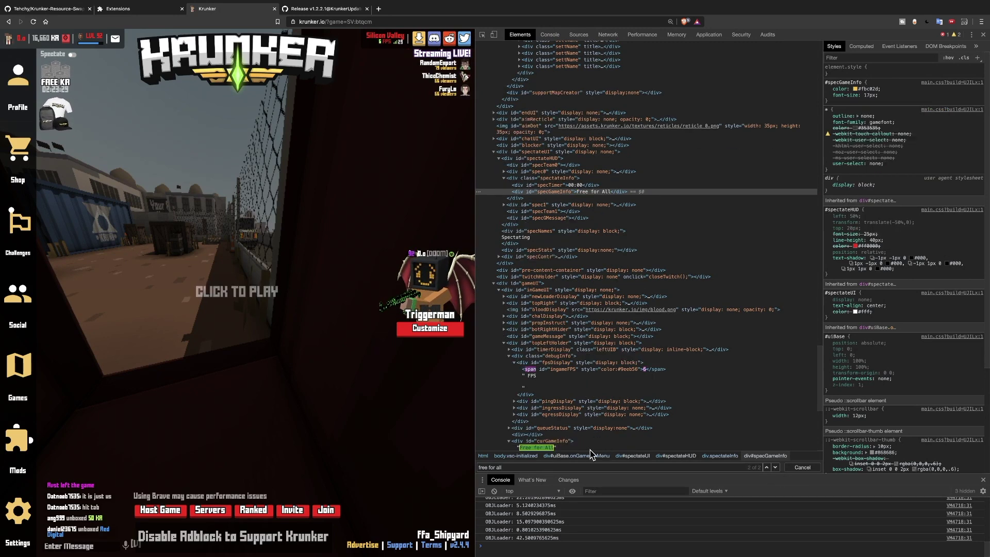
click(553, 441)
scroll(580, 447, down, 2)
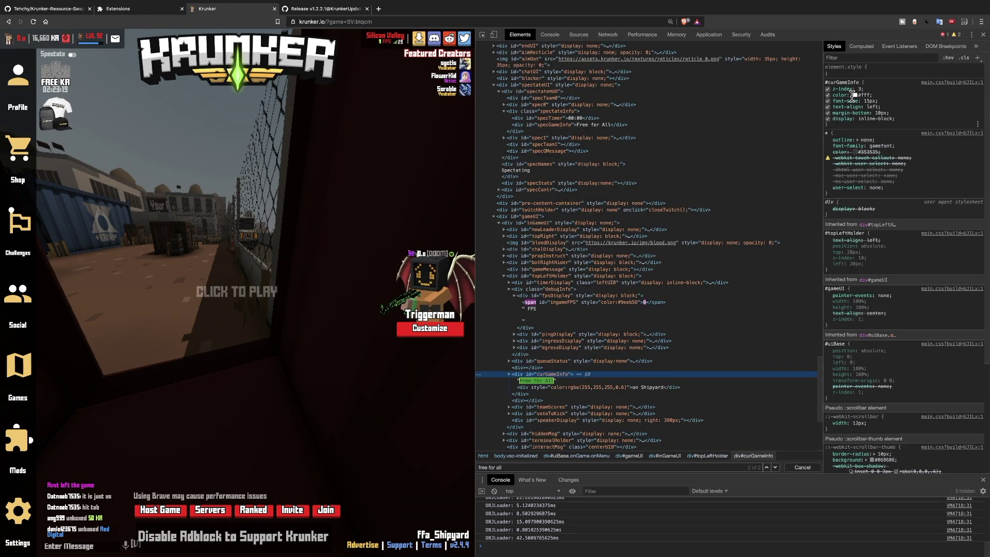
click(856, 95)
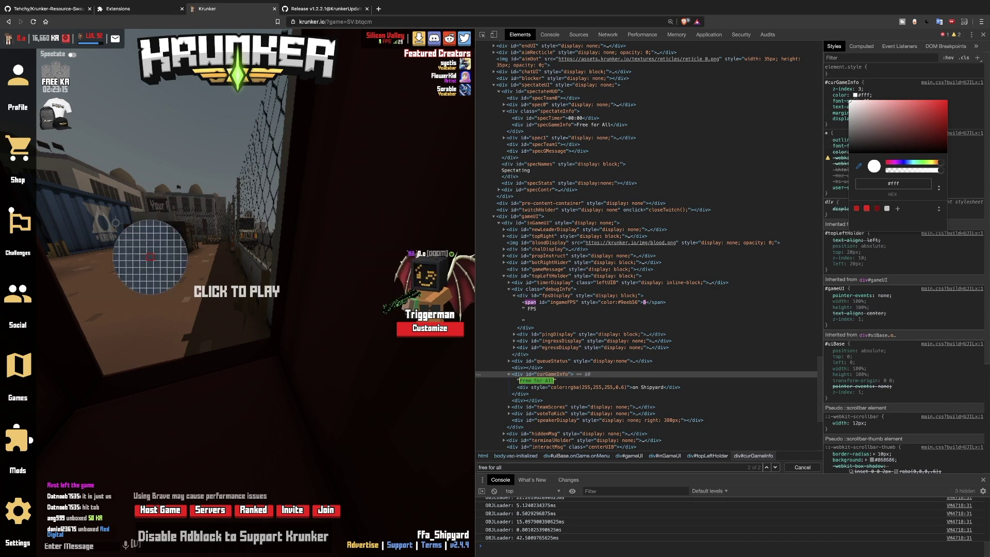
click(857, 208)
click(276, 238)
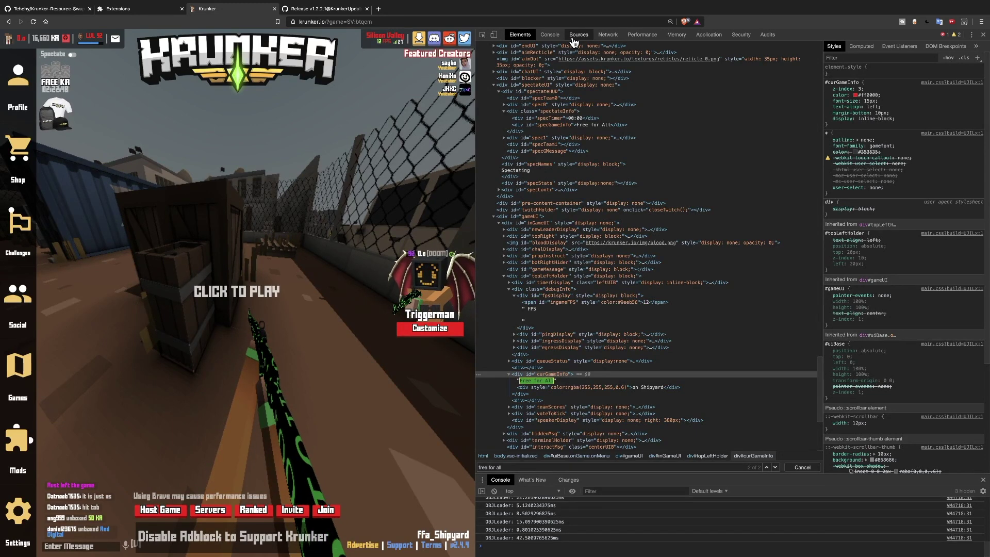
- Open the main.css stylesheet from the css folder of krunker.io in the page sources
click(575, 36)
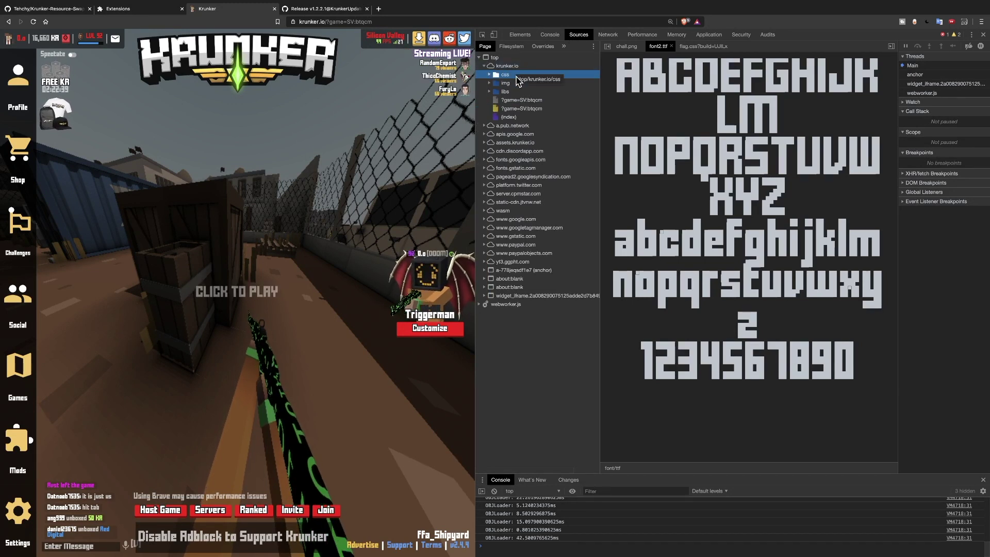
click(485, 67)
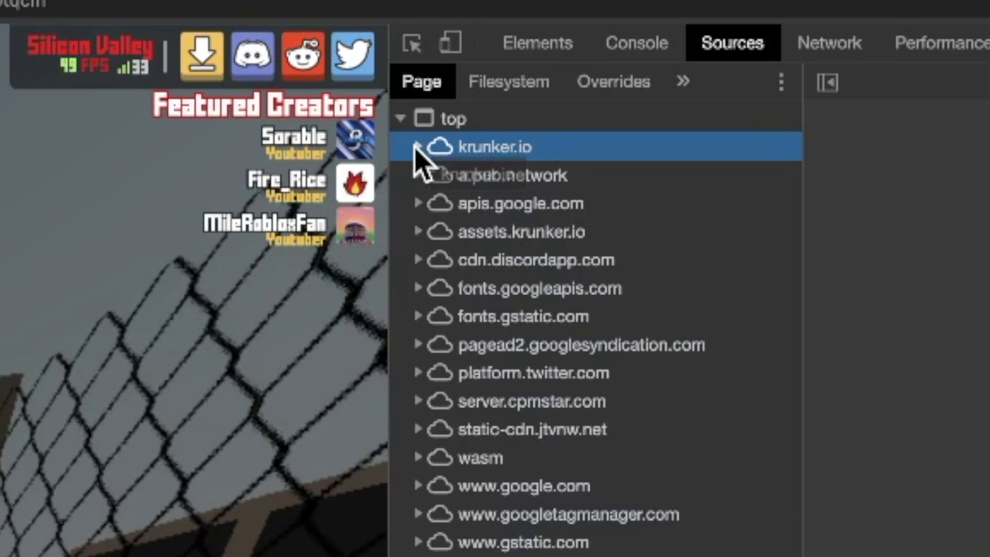
click(417, 147)
click(435, 175)
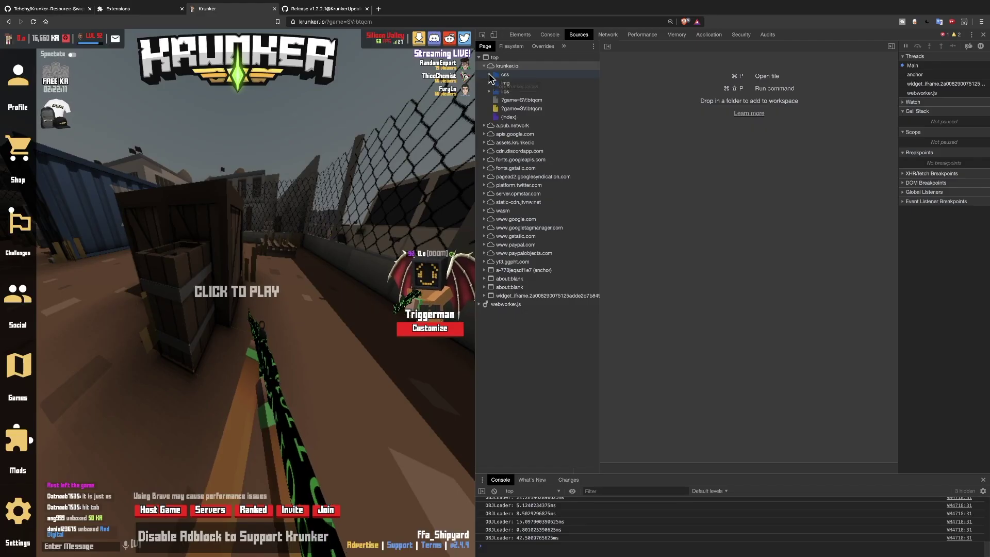
click(489, 76)
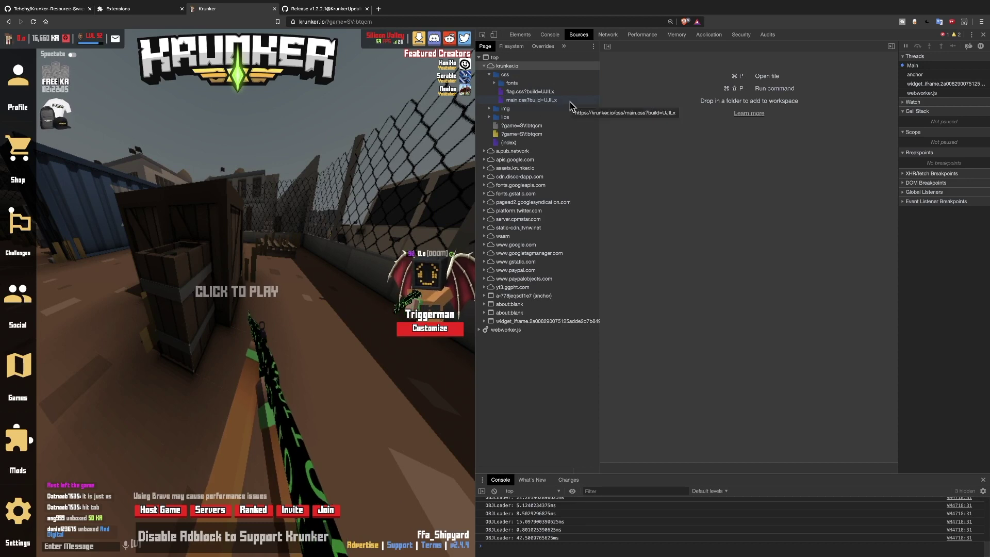
click(570, 101)
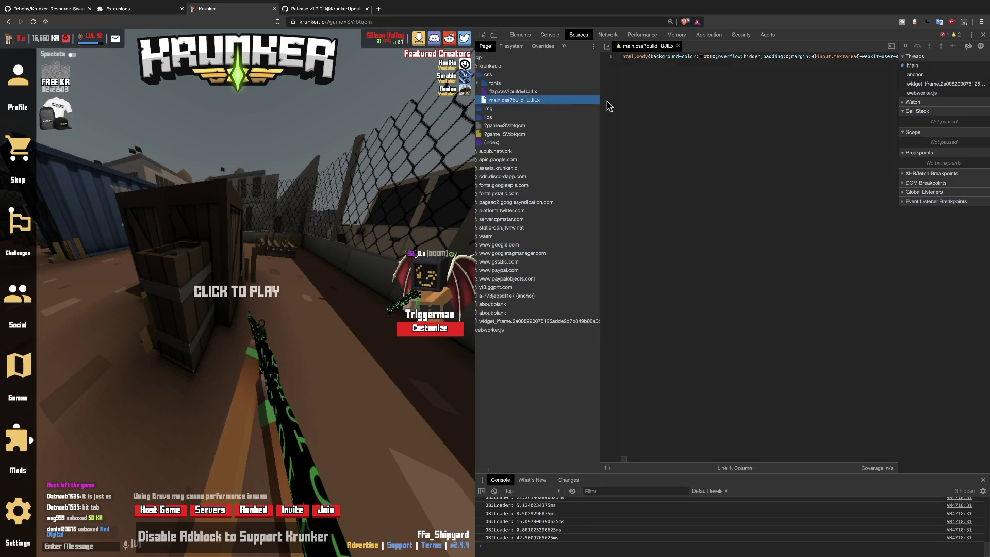
- Save the edited main.css in CSS format as main into the css folder of Krunker-Resource-Swapper-master and check that folder in Finder
click(610, 107)
key(super+a)
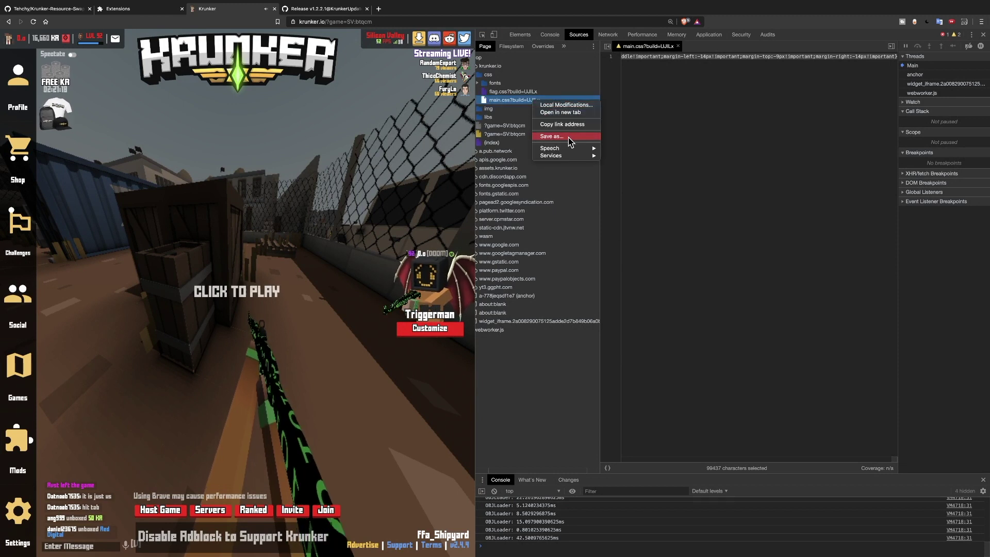
key(super+s)
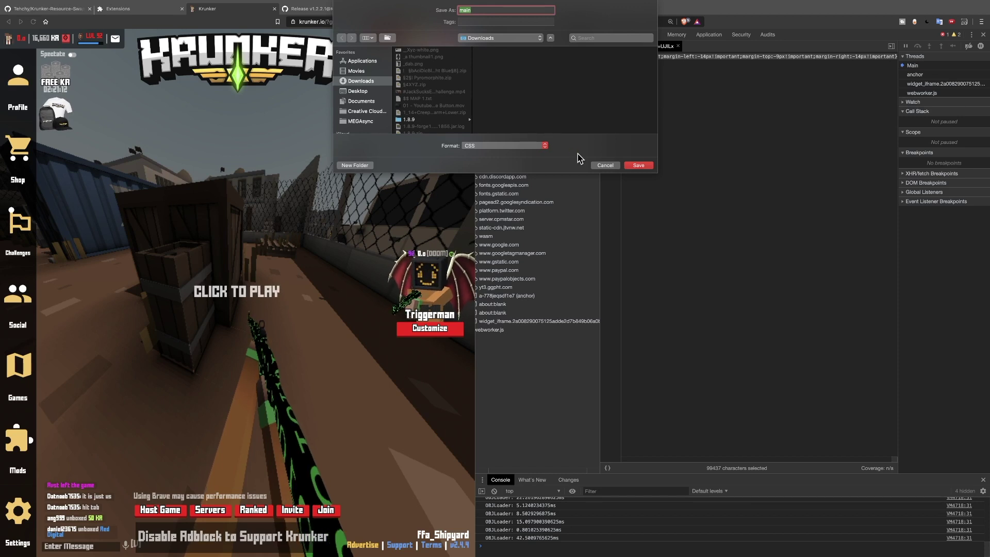
key(super+shift+d)
click(449, 51)
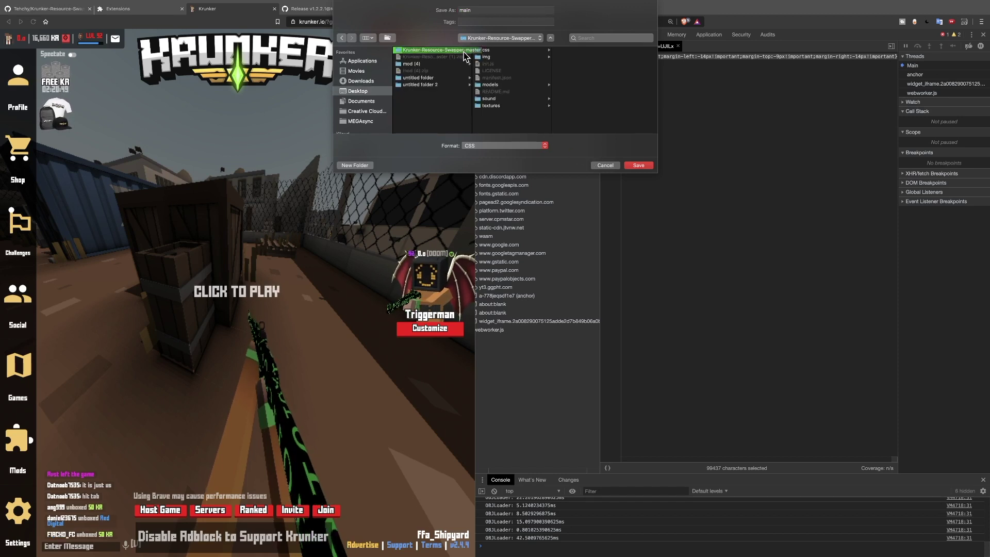
click(638, 165)
key(ctrl+Left)
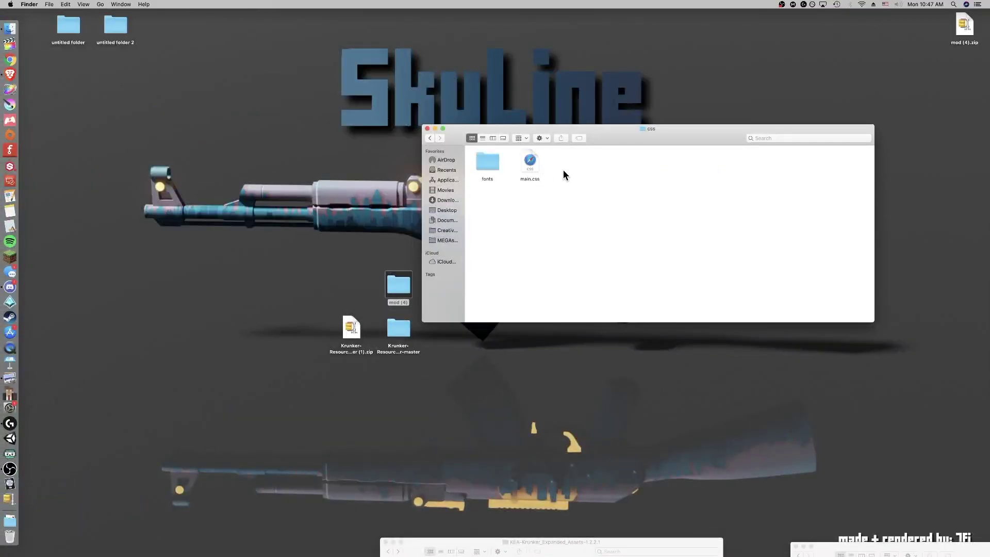
key(ctrl+Right)
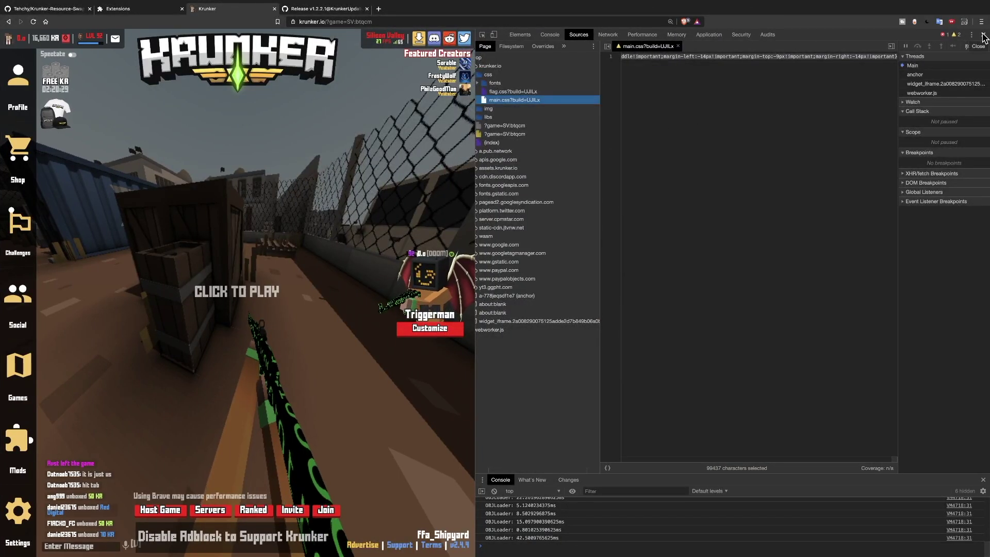
- Close the developer tools and load the Desktop's Krunker-Resource-Swapper-master folder as an unpacked extension in Brave
key(super+alt+i)
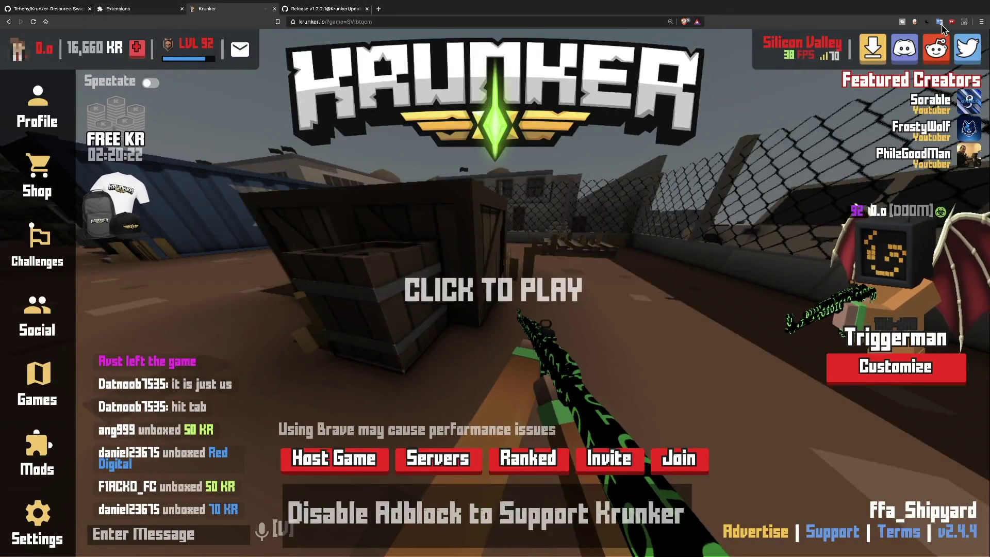
click(981, 22)
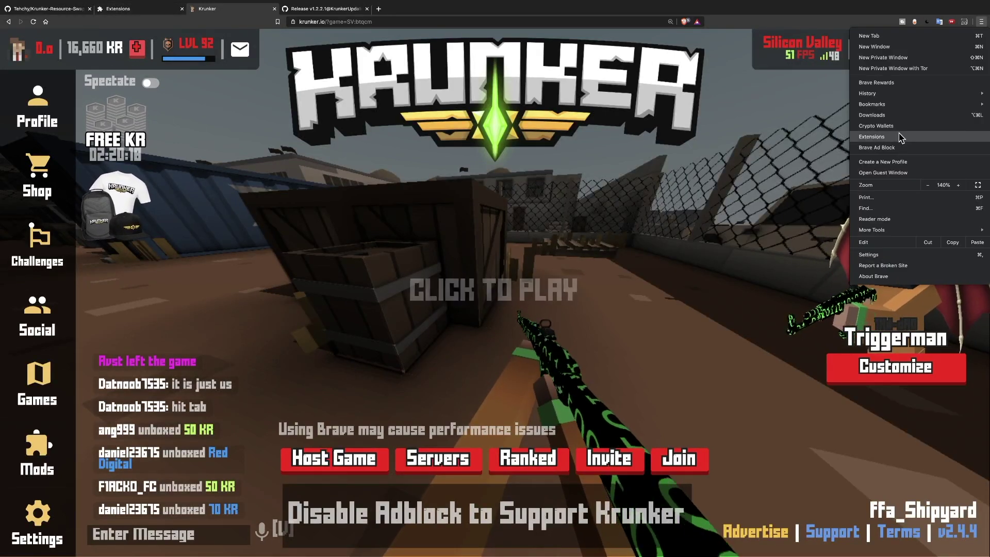
click(900, 137)
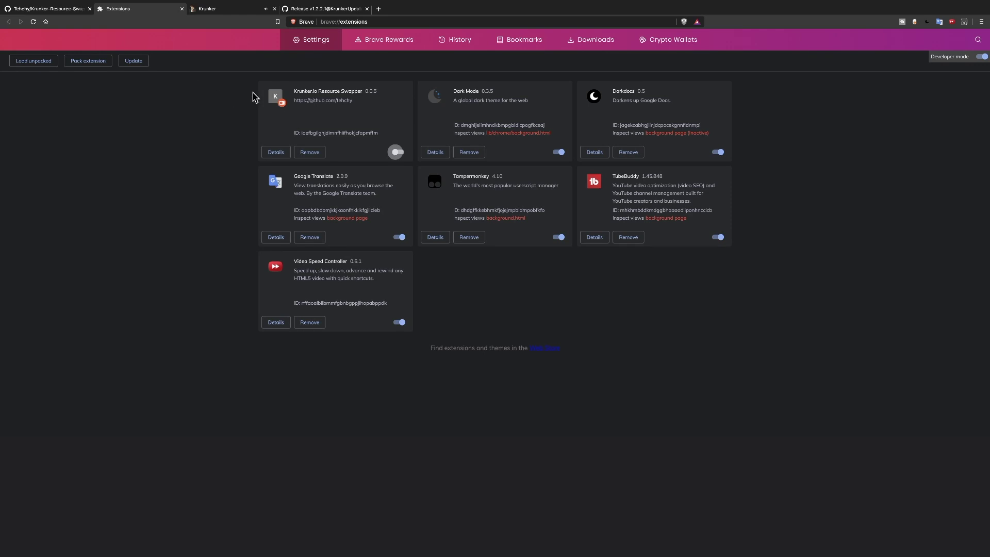
key(super+Tab)
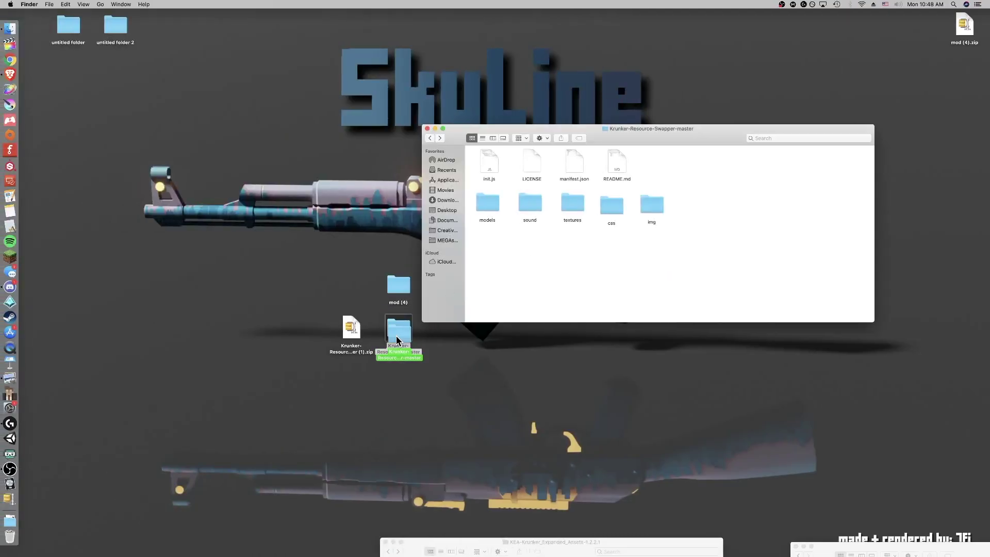
key(super+Tab)
drag(416, 300, 453, 199)
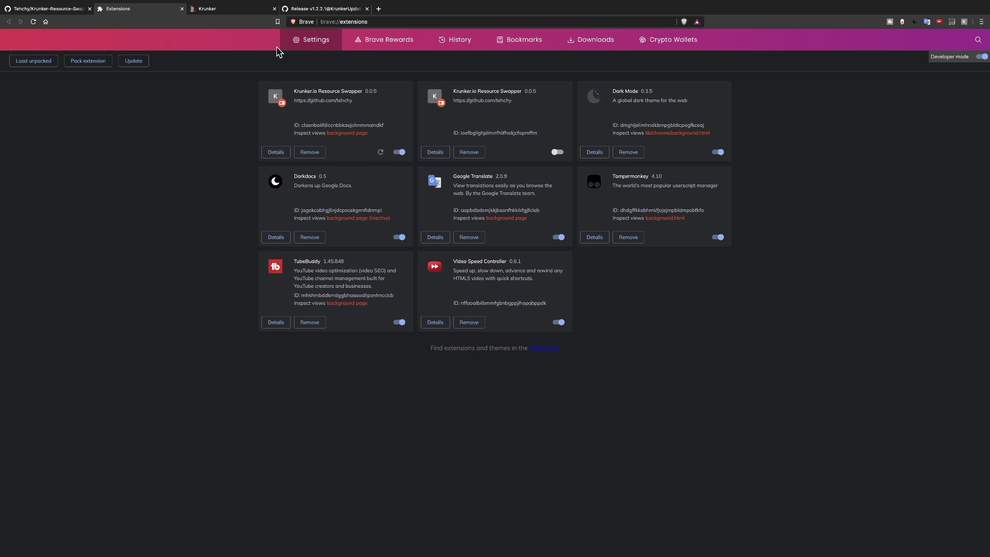
- Load Krunker in a new browser tab to check the swapped resources
click(379, 8)
text(krunker)
key(Return)
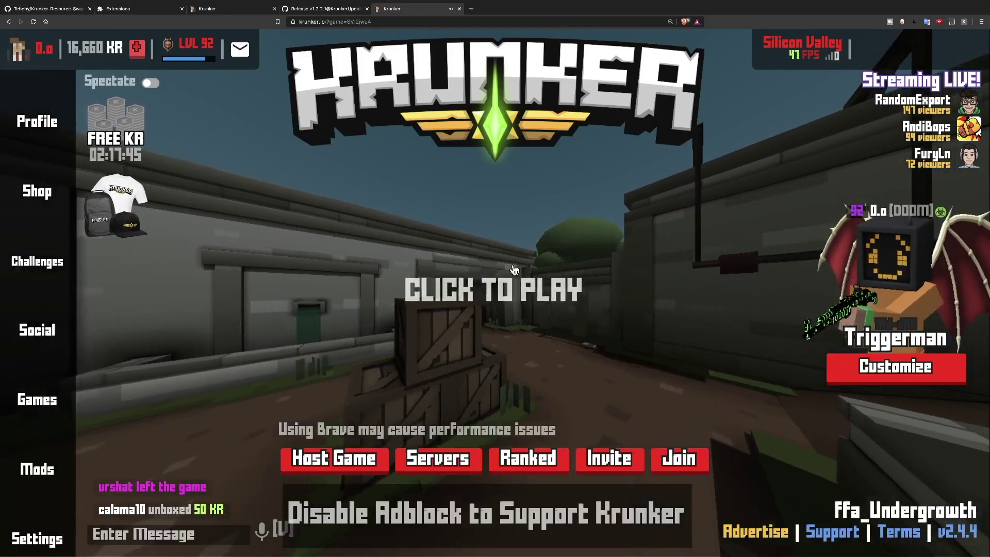
- In Finder, move all contents of the Desktop's Krunker-Resource-Swapper-master folder into the KrunkerResourceSwapper folder in Documents
key(super+Tab)
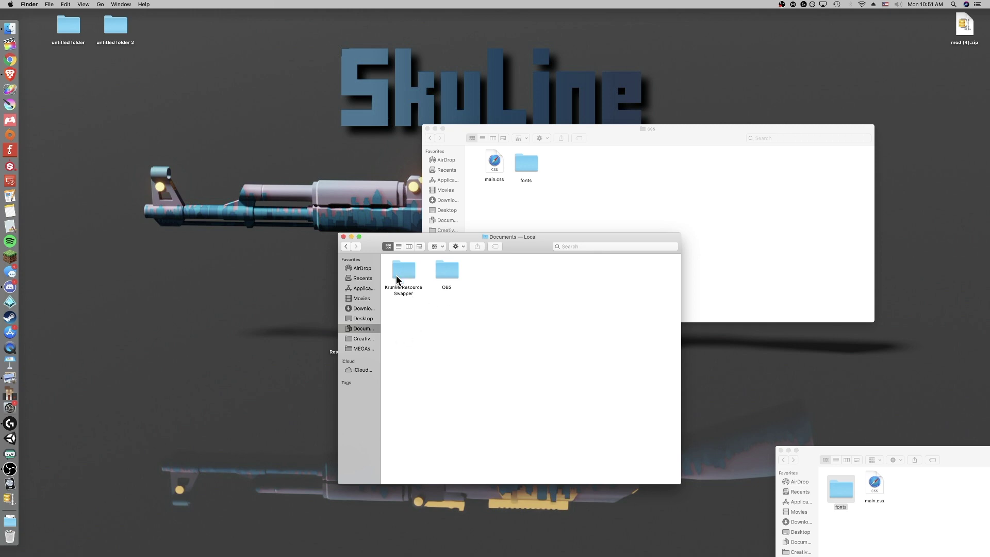
drag(490, 237, 603, 234)
click(399, 333)
double_click(399, 332)
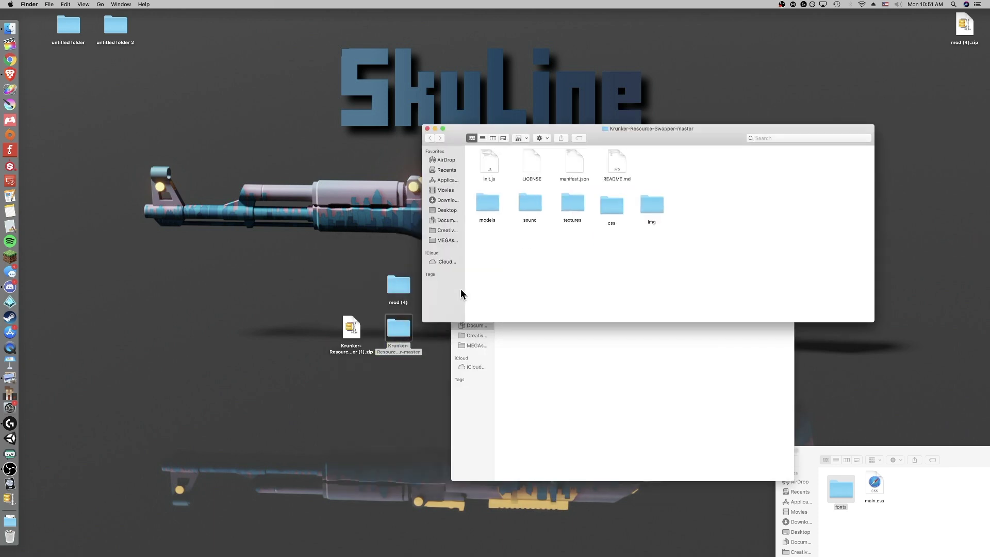
drag(732, 130, 774, 56)
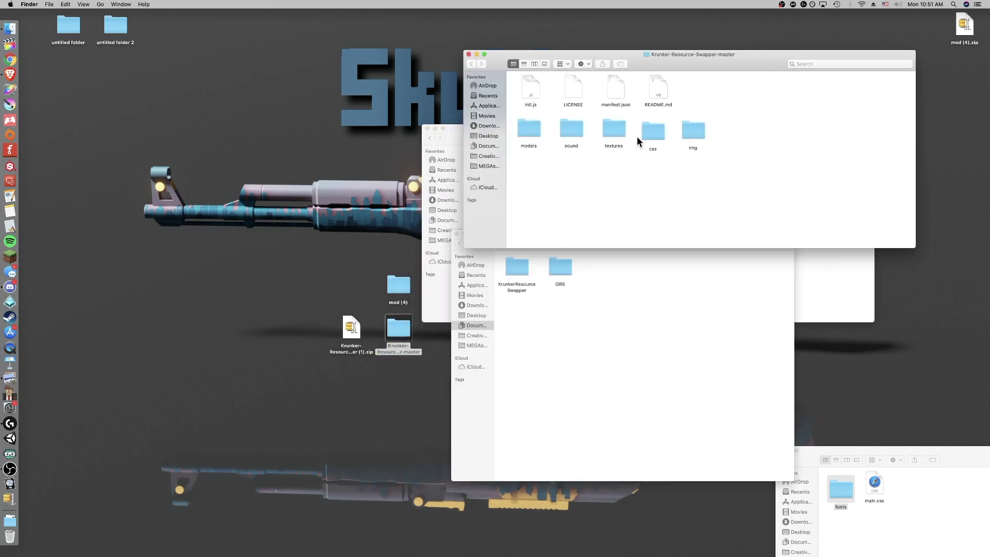
key(super+a)
drag(534, 91, 517, 268)
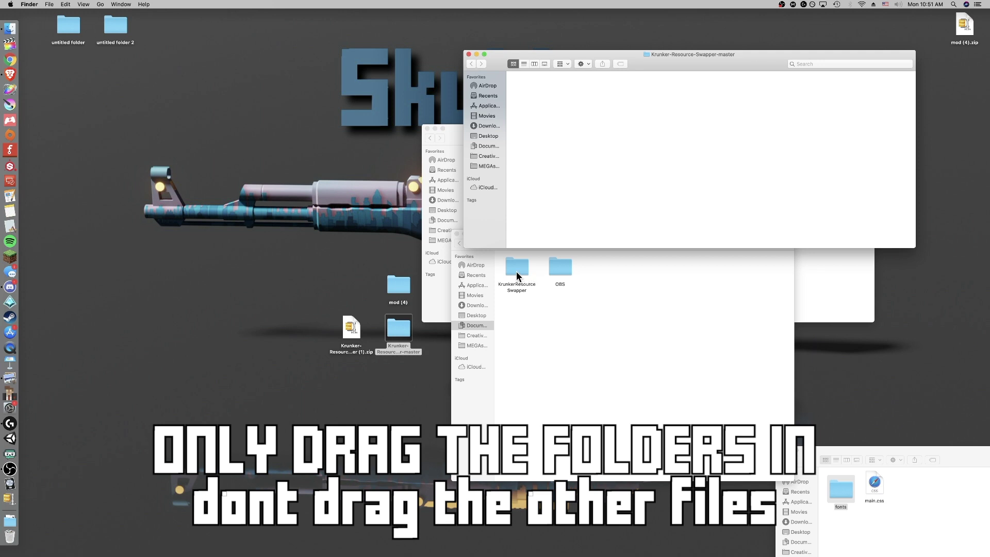
- Enlarge the Krunker-Resource-Swapper-master window and look through the texture images in its textures folder
double_click(517, 268)
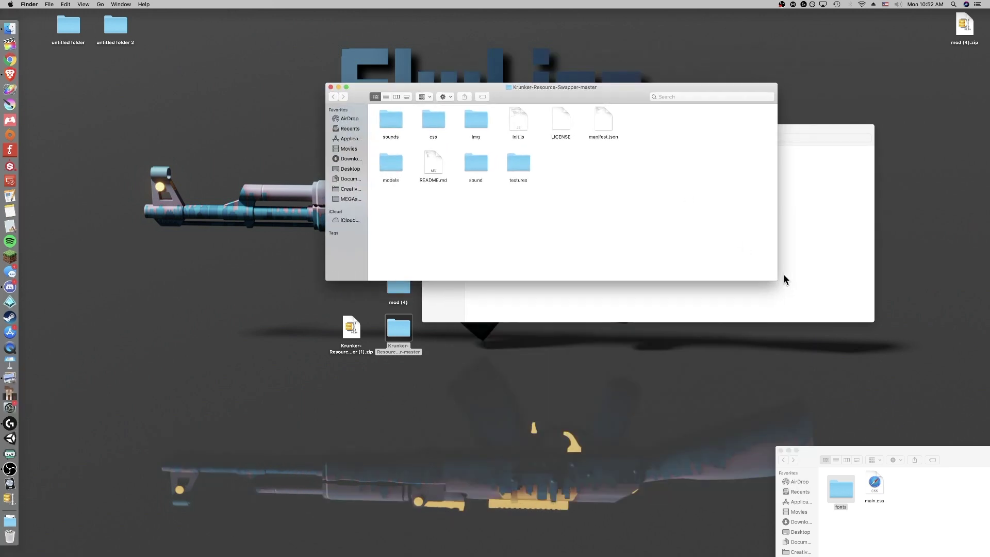
drag(784, 279, 831, 318)
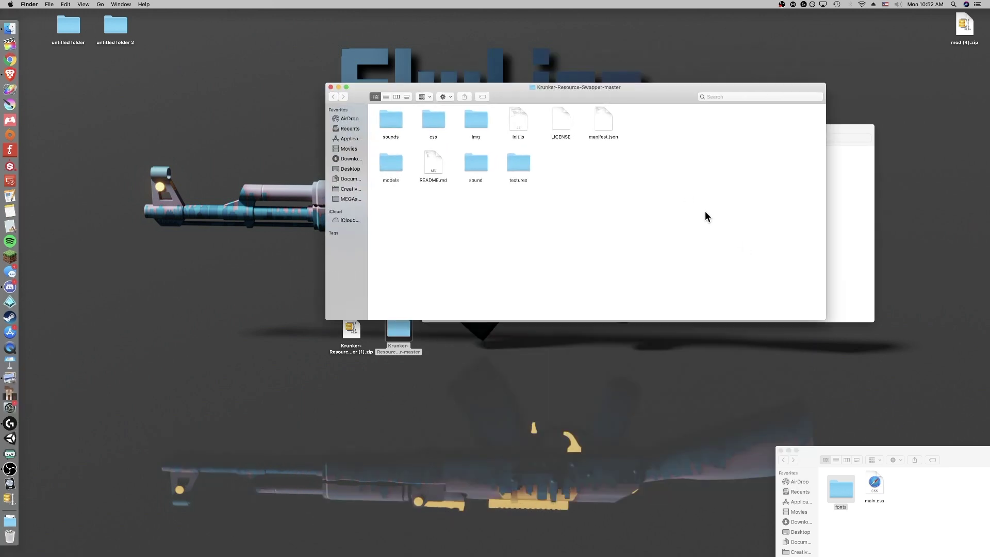
double_click(529, 168)
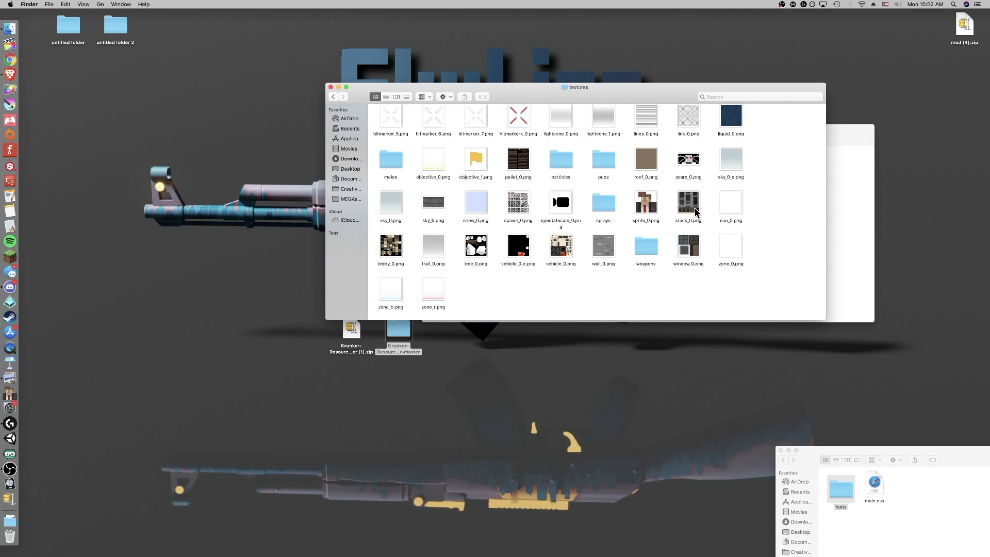
scroll(766, 135, up, 5)
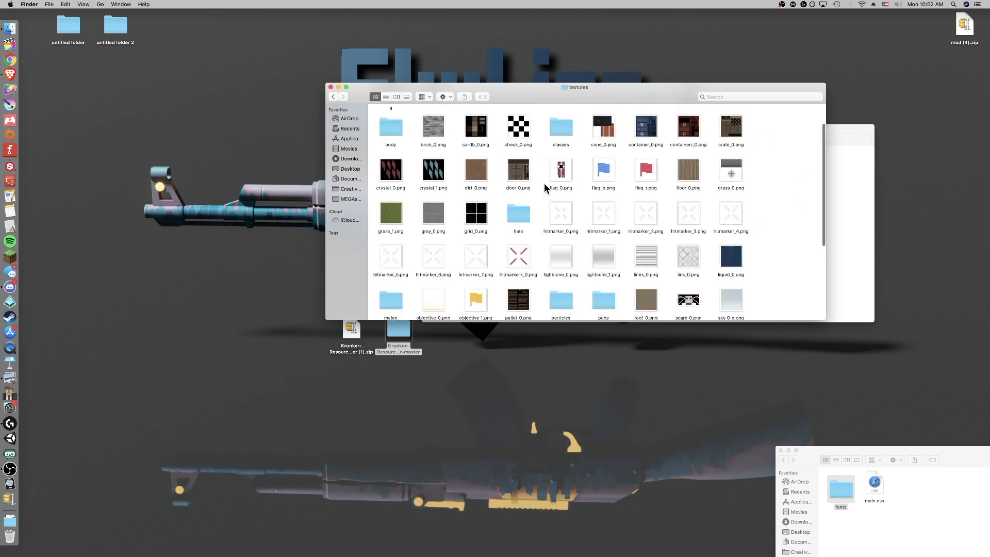